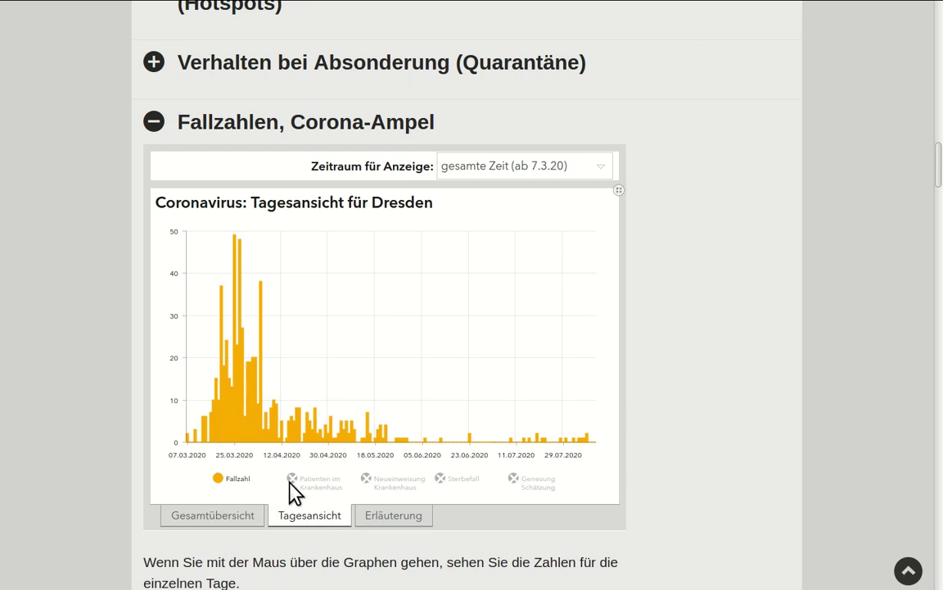
# Compare the cumulative Gesamtübersicht chart with the daily Tagesansicht chart of Dresden's coronavirus figures, examining individual days' case numbers
pyautogui.click(309, 487)
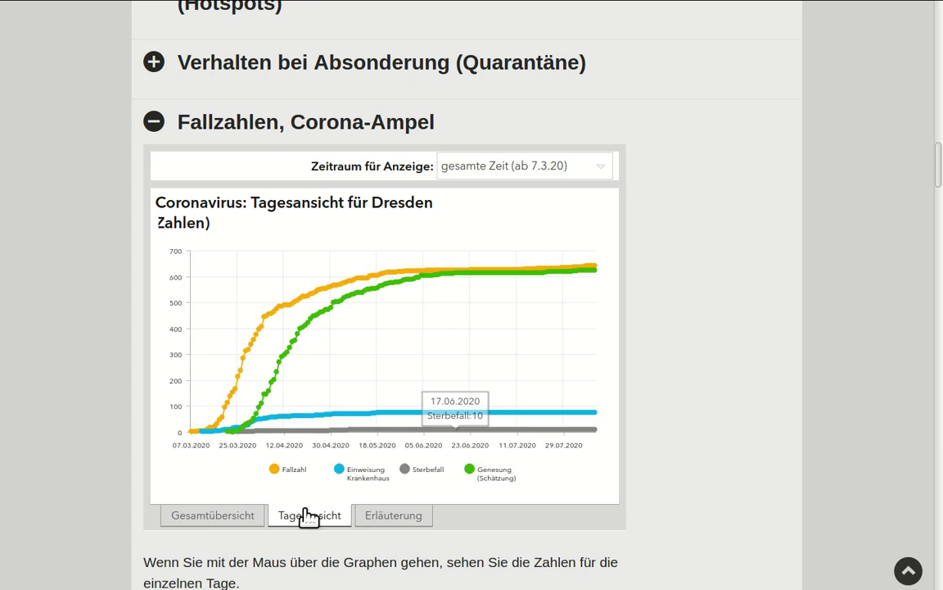
pyautogui.click(218, 518)
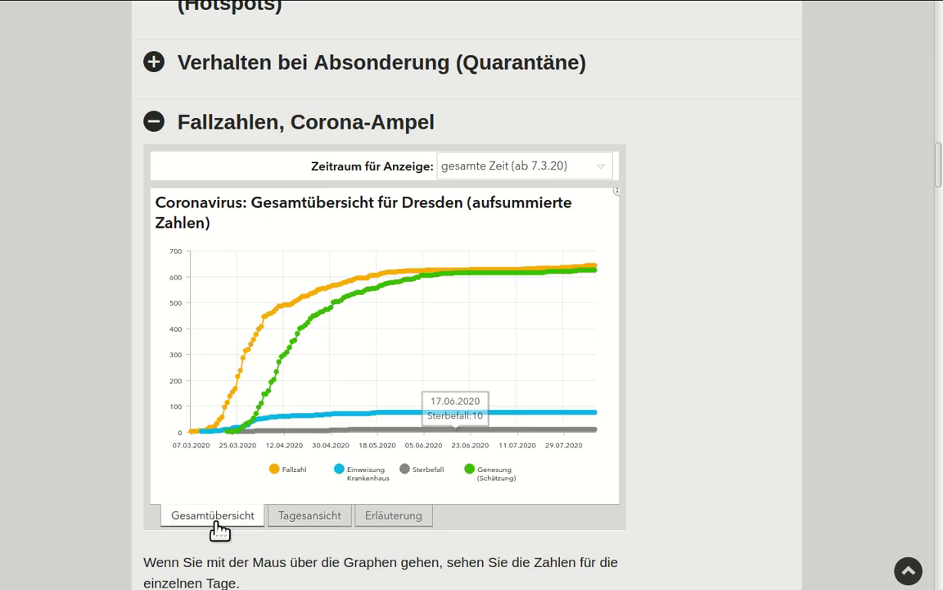
pyautogui.click(309, 518)
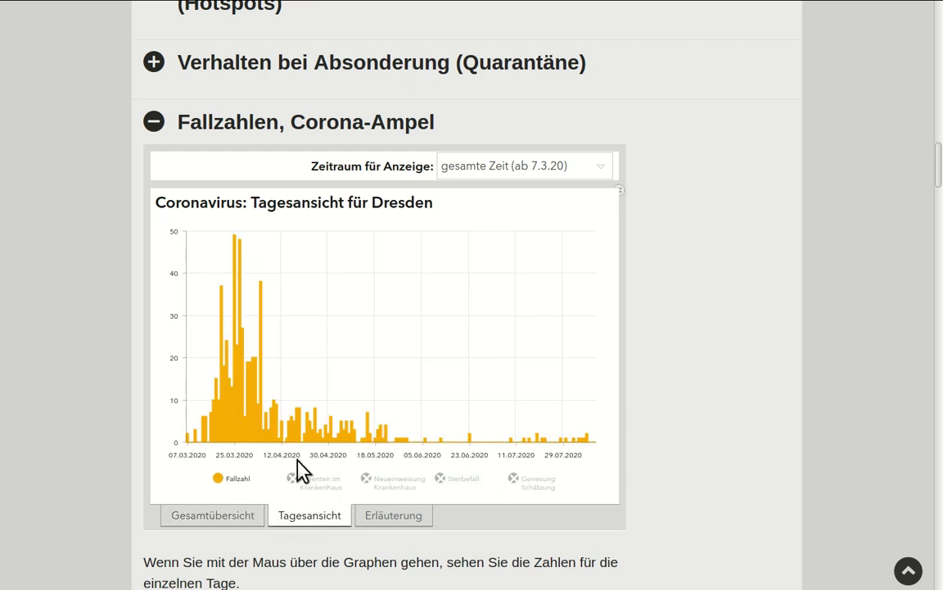
pyautogui.moveTo(192, 451)
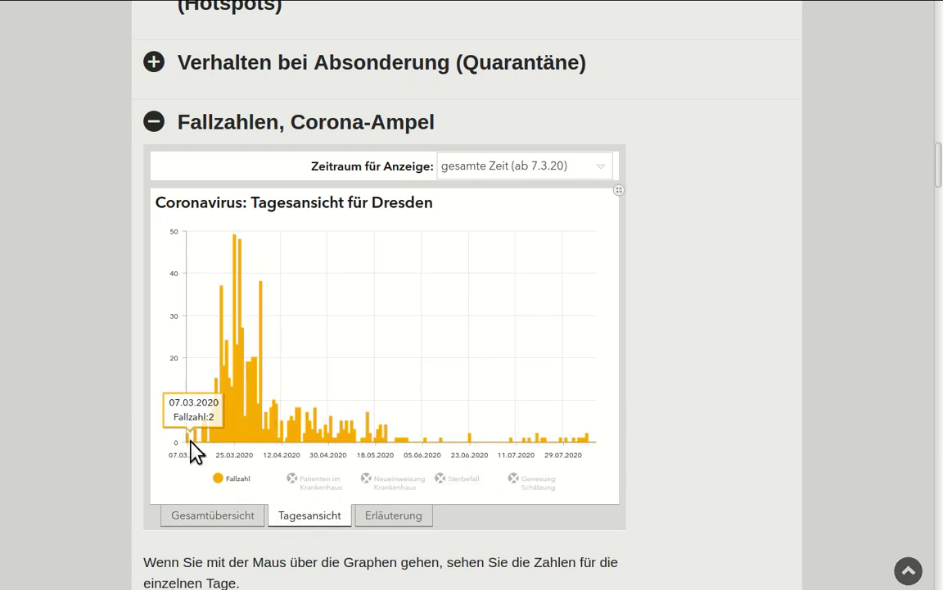
pyautogui.moveTo(236, 246)
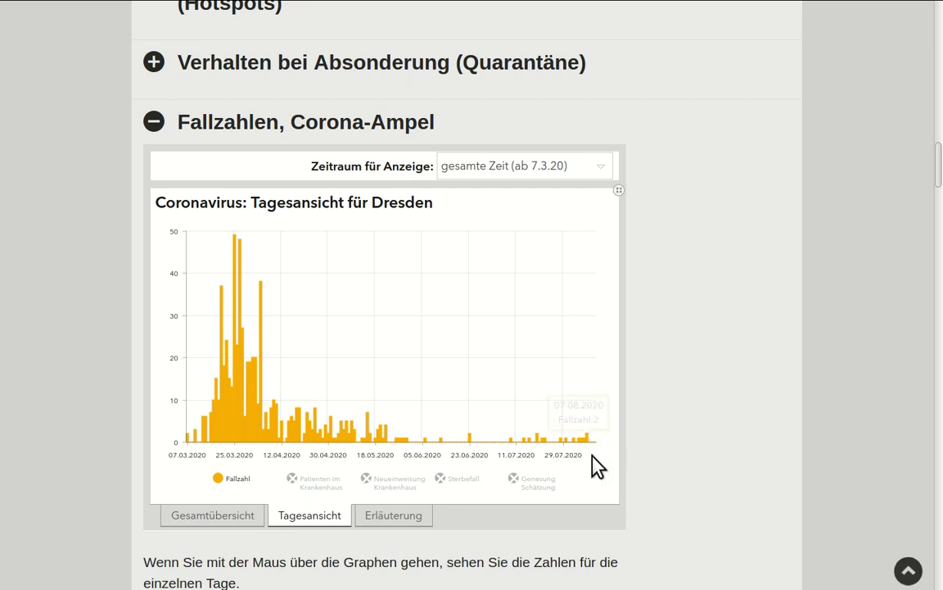
pyautogui.click(225, 516)
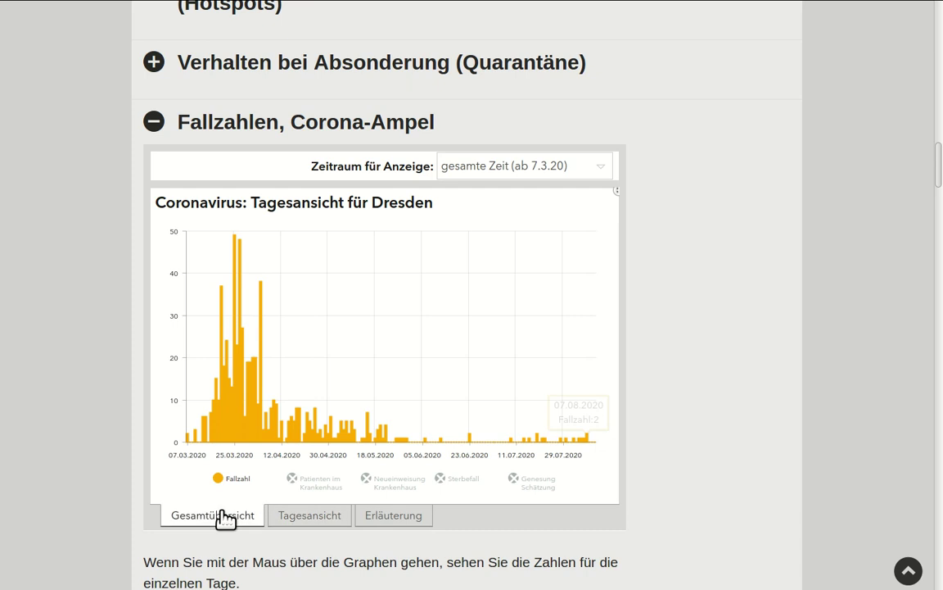
pyautogui.click(316, 518)
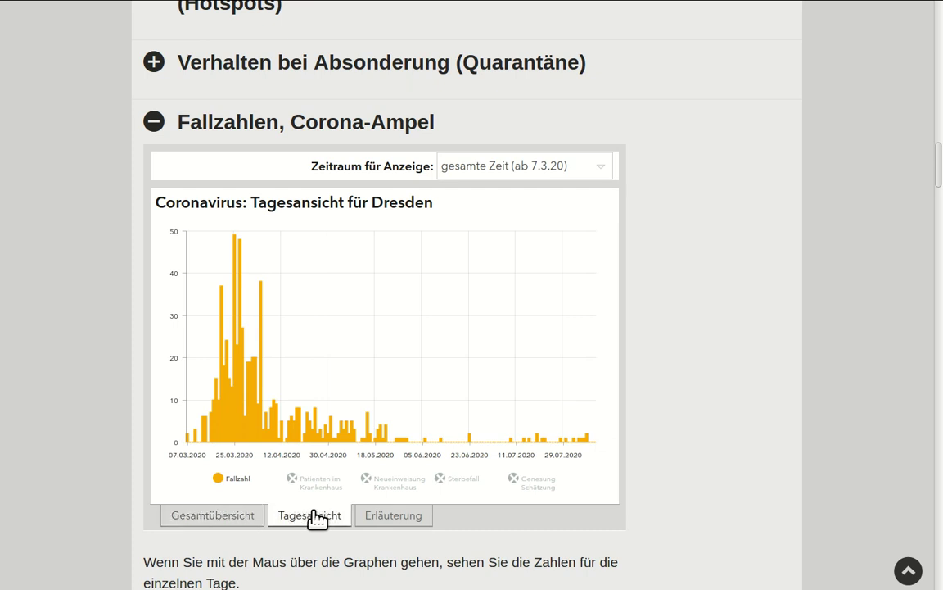
pyautogui.click(199, 516)
# Switch to the Google Sheets spreadsheet of Dresden case numbers and select the KW column heading
pyautogui.moveTo(261, 10)
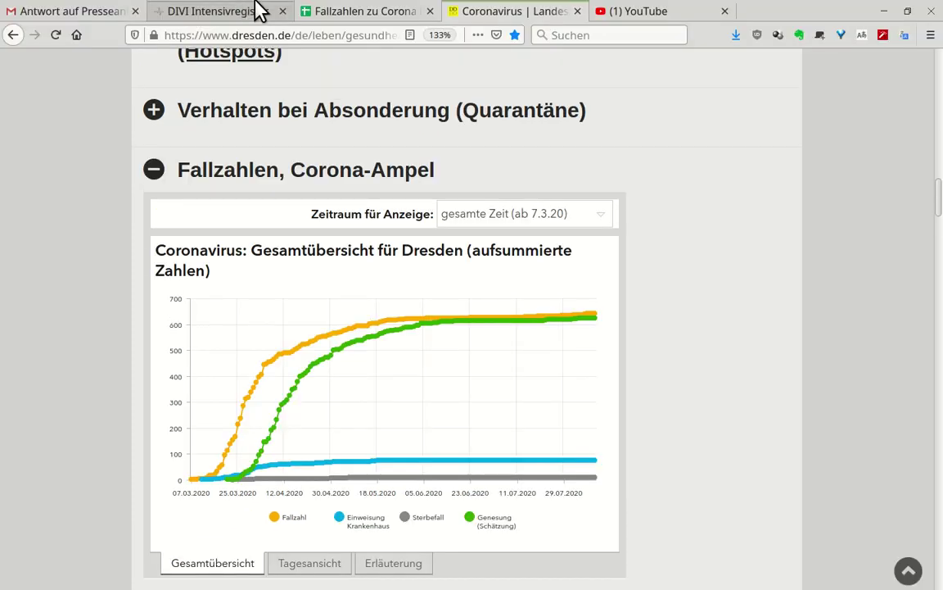
pyautogui.click(348, 12)
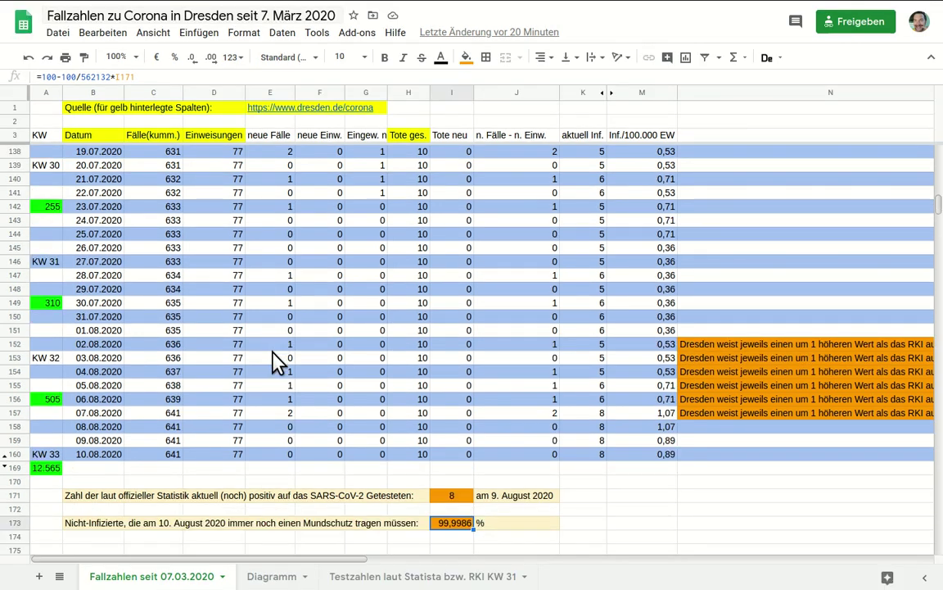
pyautogui.click(43, 138)
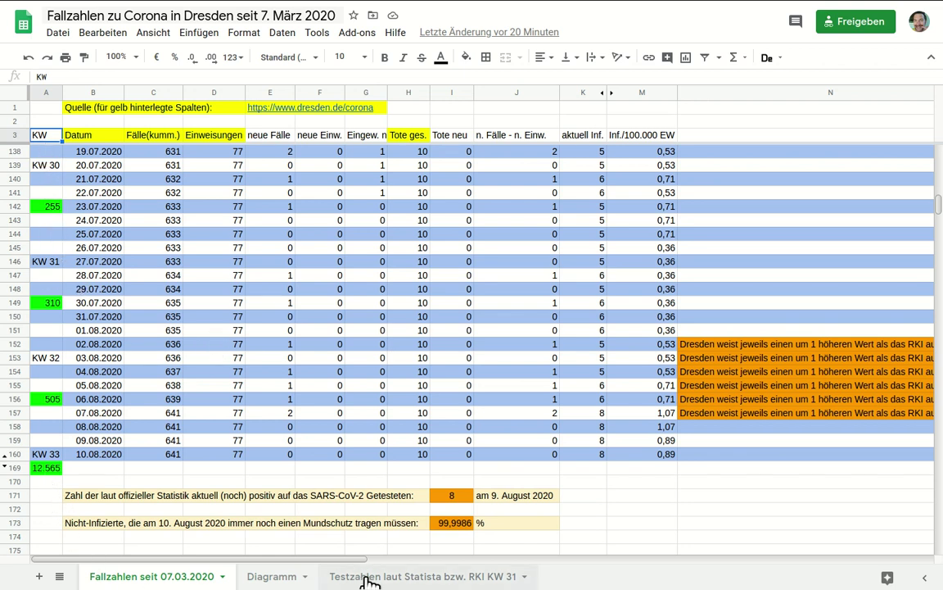
# On the sheet "Testzahlen laut Statista bzw. RKI KW 31", inspect the positive-test percentages for KW 31 and for Insgesamt
pyautogui.click(427, 580)
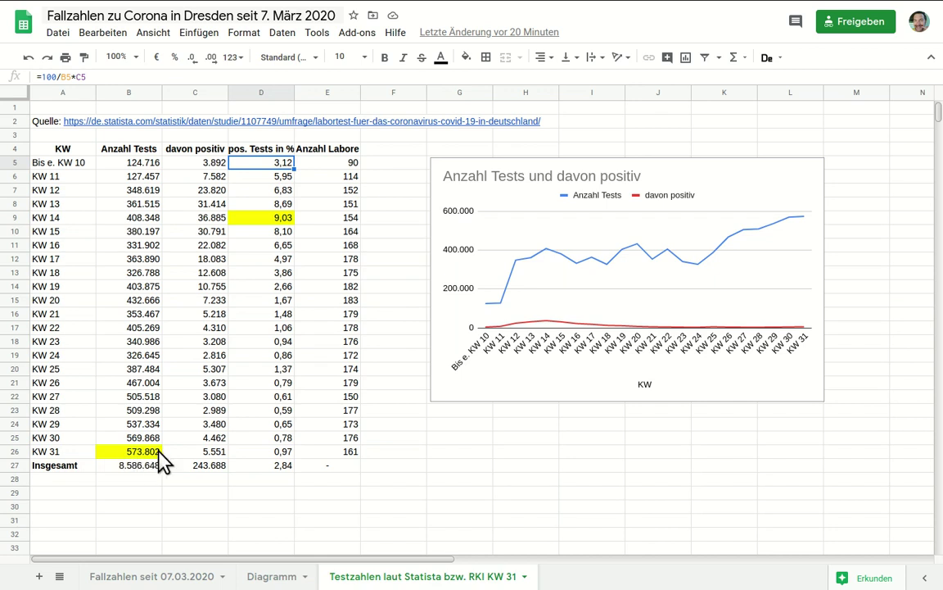
pyautogui.click(221, 452)
pyautogui.click(262, 450)
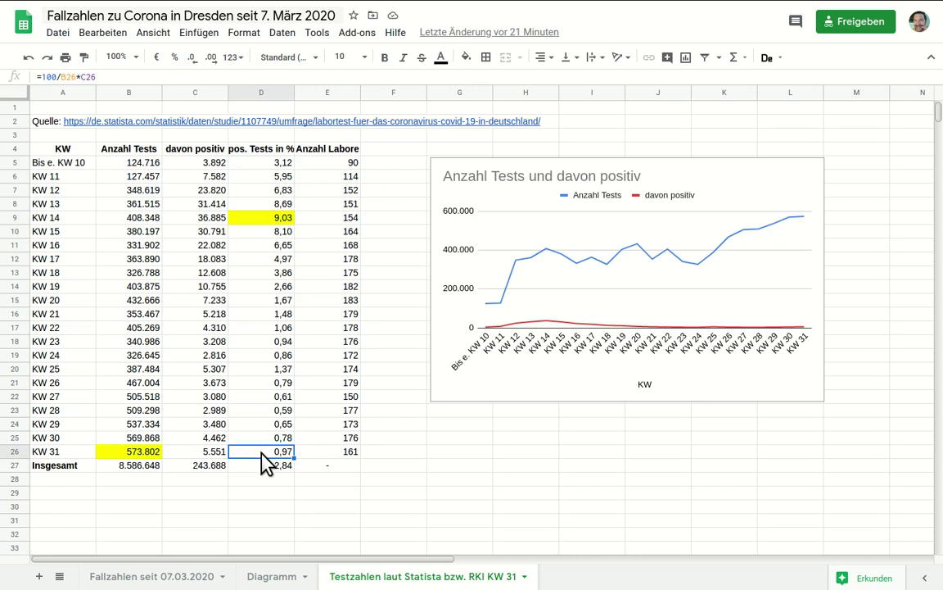
pyautogui.click(266, 473)
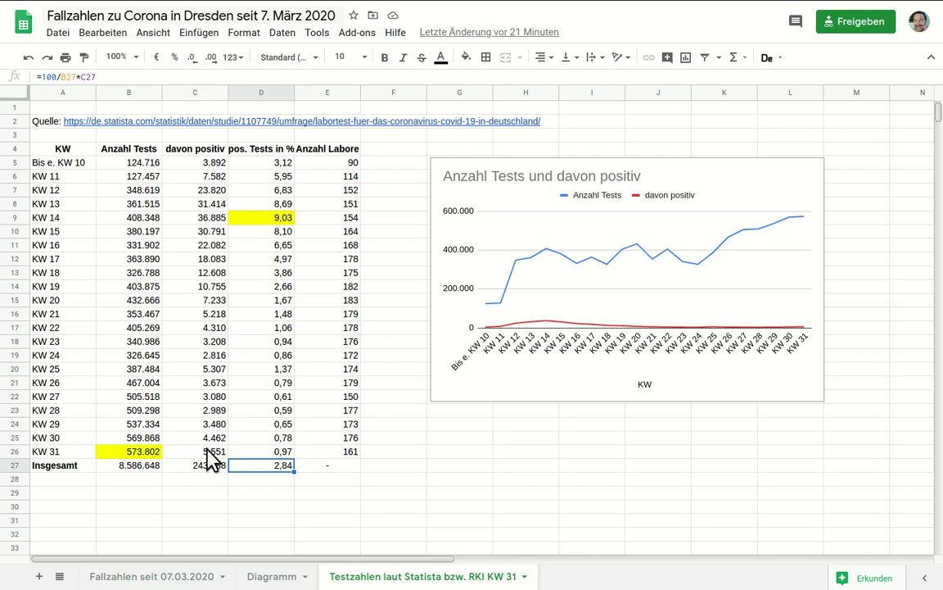
# Examine the KW 31 point on the "Anzahl Tests" chart line and the positive-test percentage for KW 14
pyautogui.click(804, 225)
pyautogui.moveTo(804, 225)
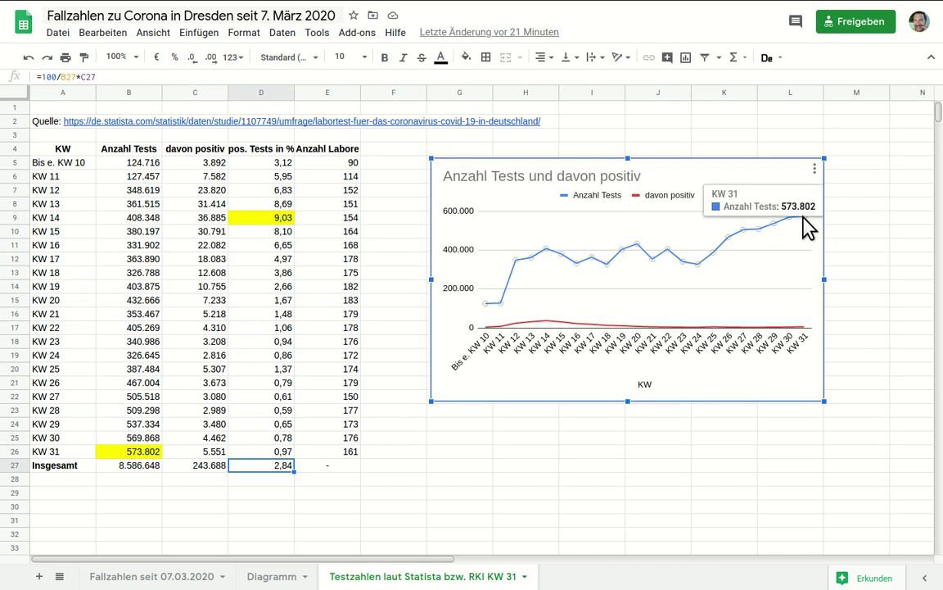
pyautogui.click(281, 479)
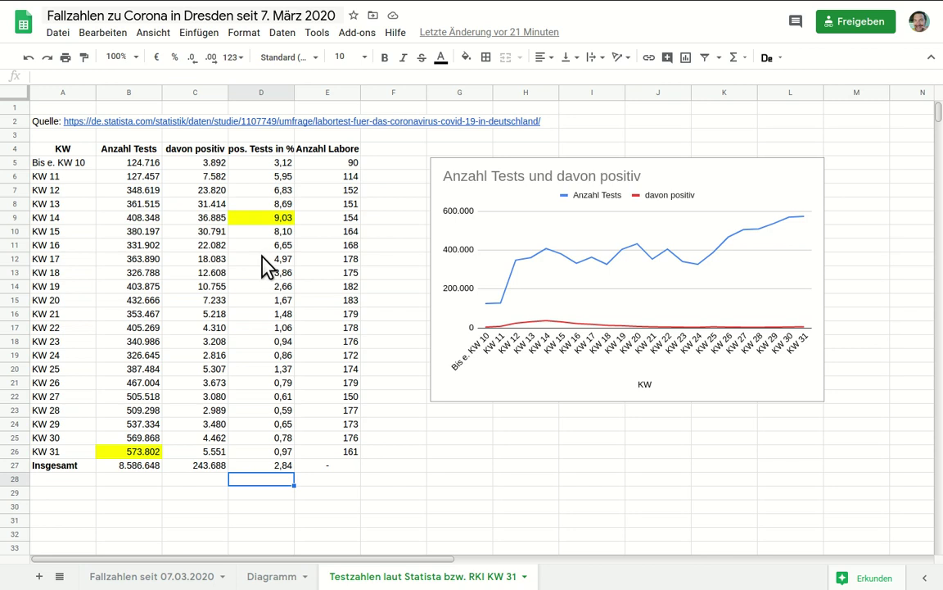
pyautogui.click(268, 218)
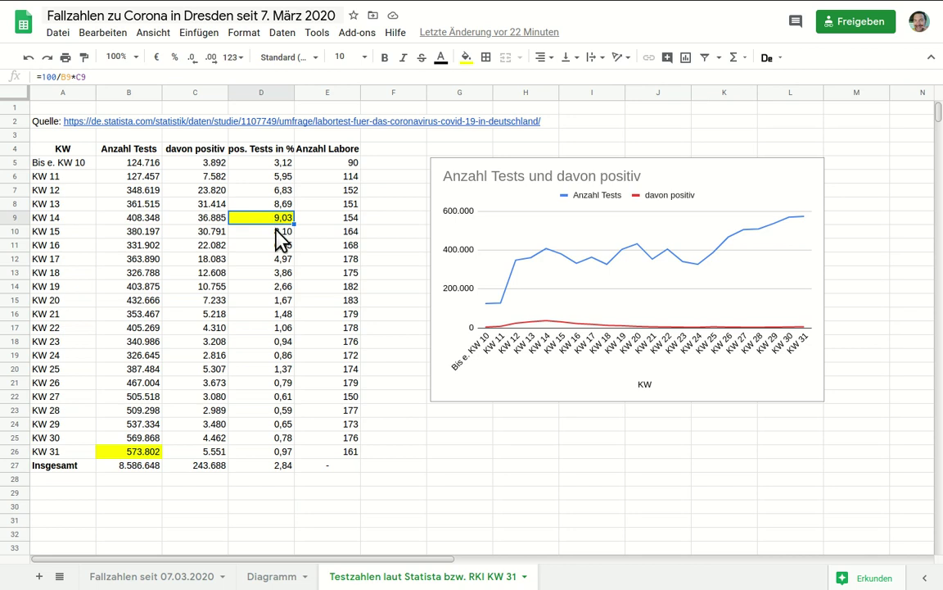
# On the sheet "Fallzahlen seit 07.03.2020", change the sum range in cell A4's formula to E4:E5
pyautogui.click(161, 578)
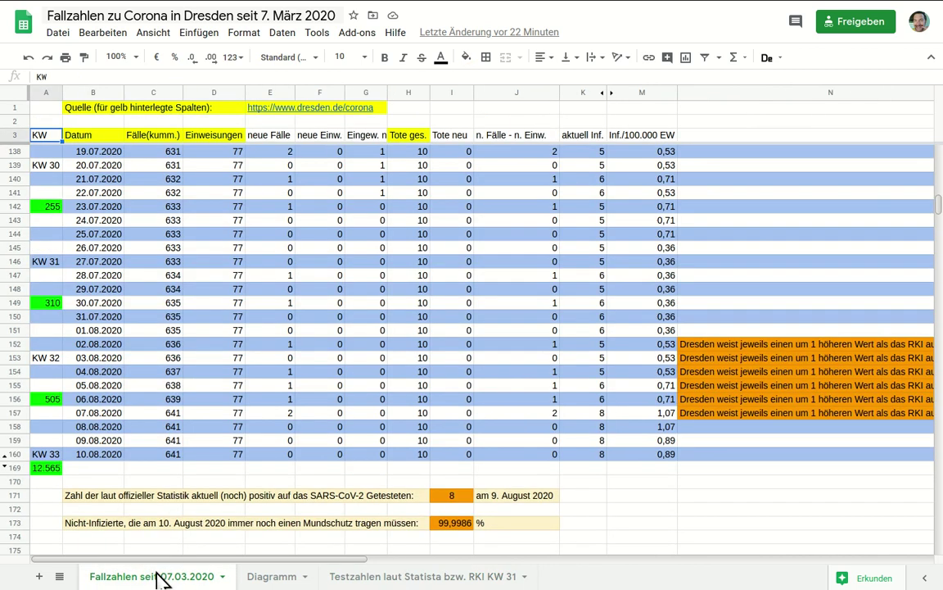
pyautogui.click(48, 152)
pyautogui.scroll(20, 47, 156)
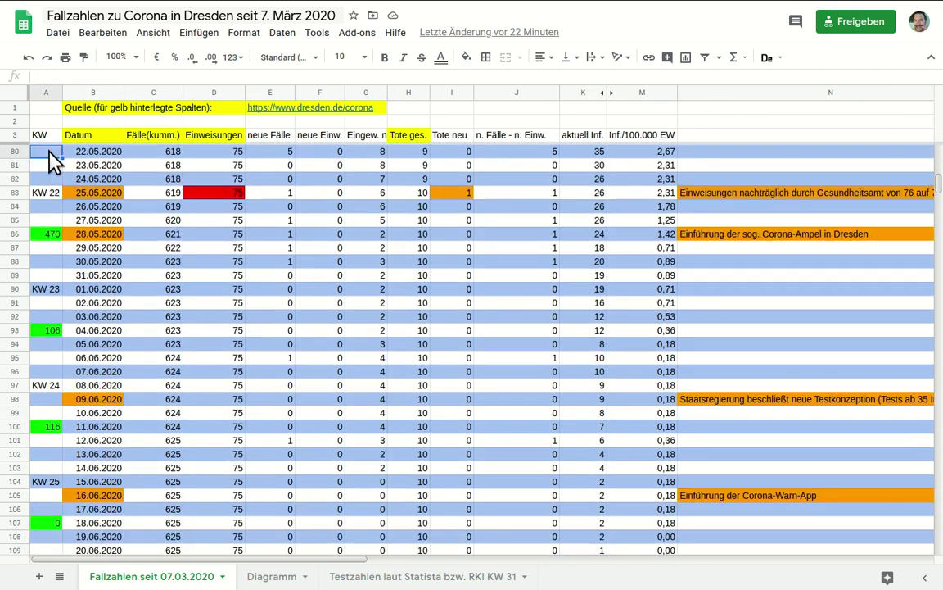
pyautogui.click(48, 151)
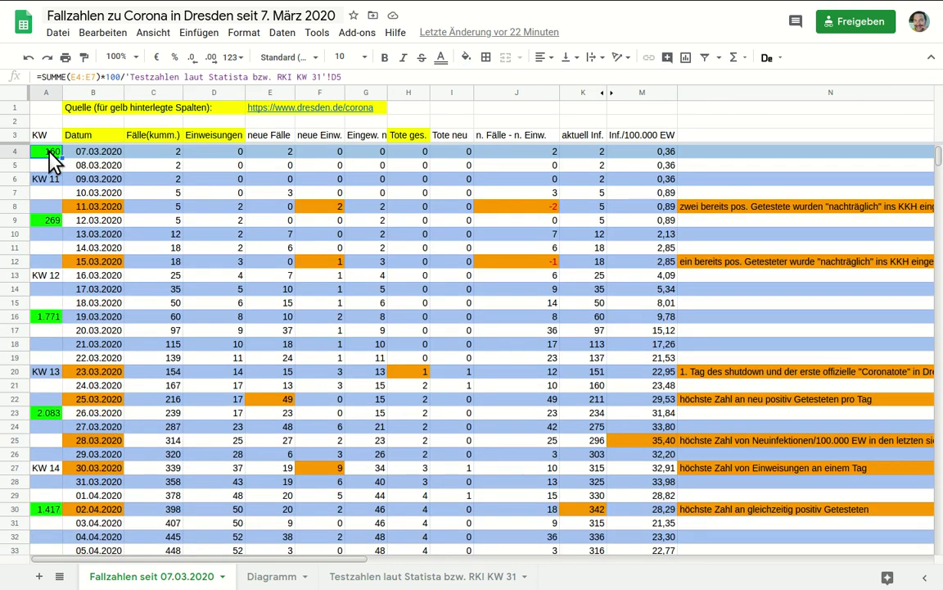
pyautogui.click(159, 154)
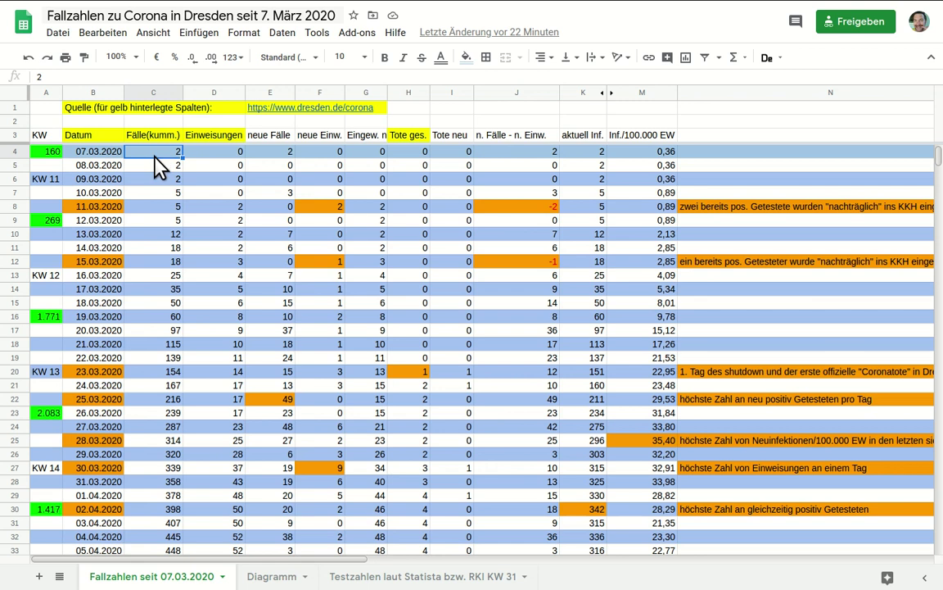
pyautogui.click(45, 152)
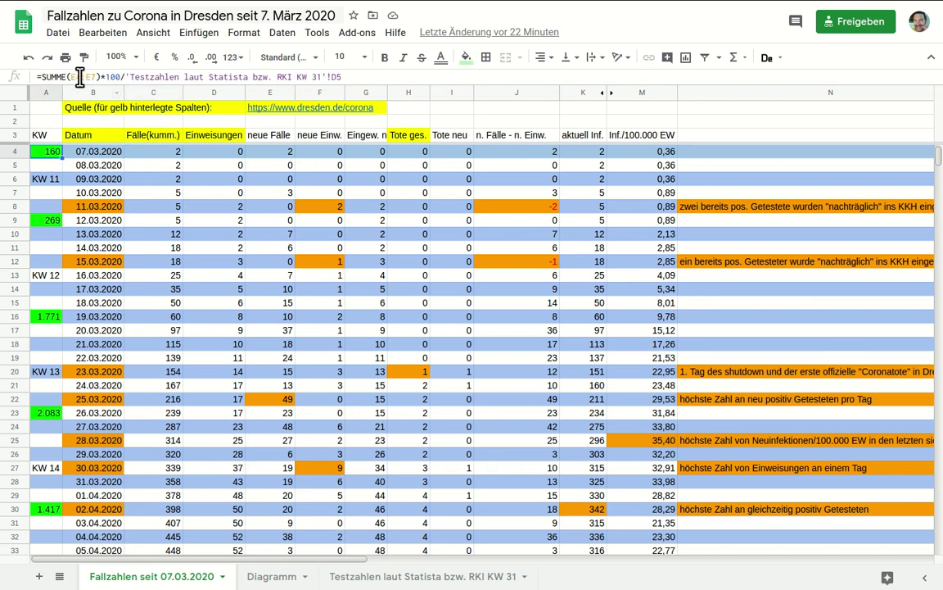
pyautogui.click(86, 76)
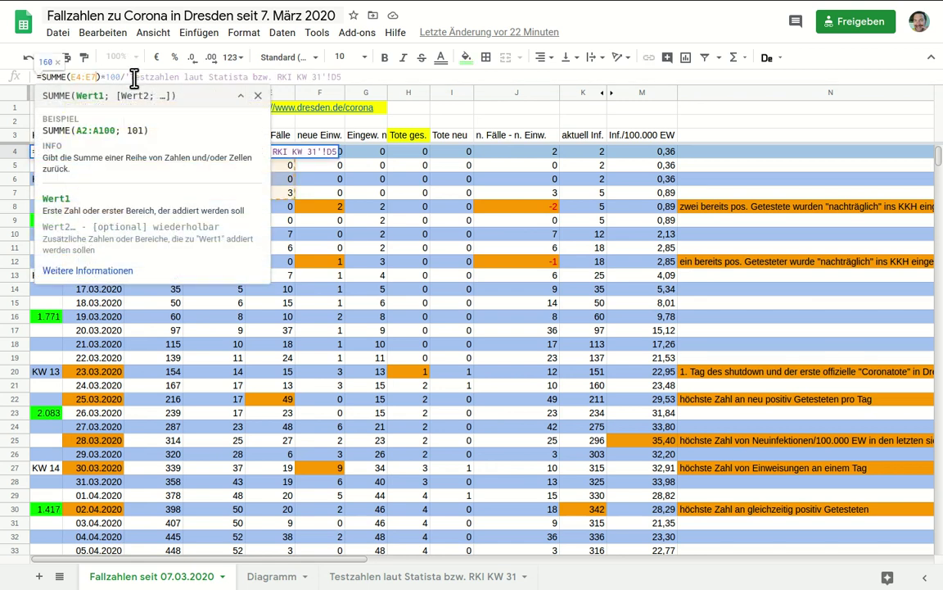
pyautogui.press('Return')
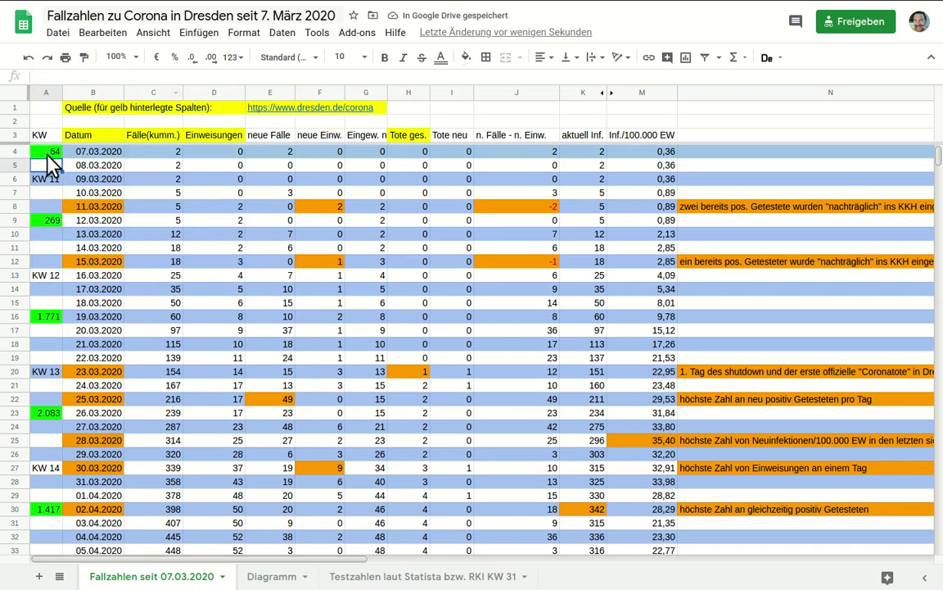
# Check the formula in A4 against the KW 11 start row and the cumulative cases for 07.03. and 08.03.2020
pyautogui.click(45, 179)
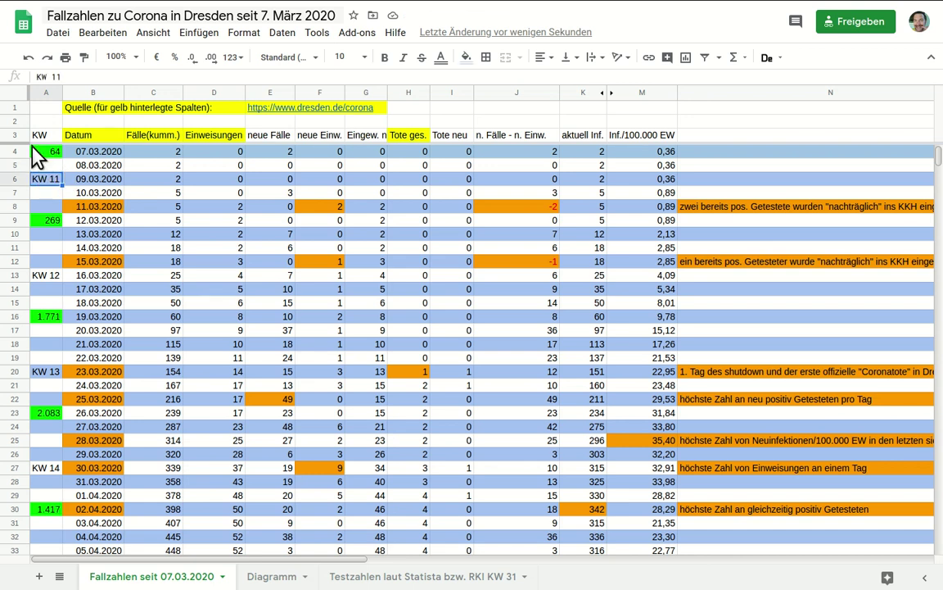
pyautogui.moveTo(147, 152); pyautogui.dragTo(157, 172)
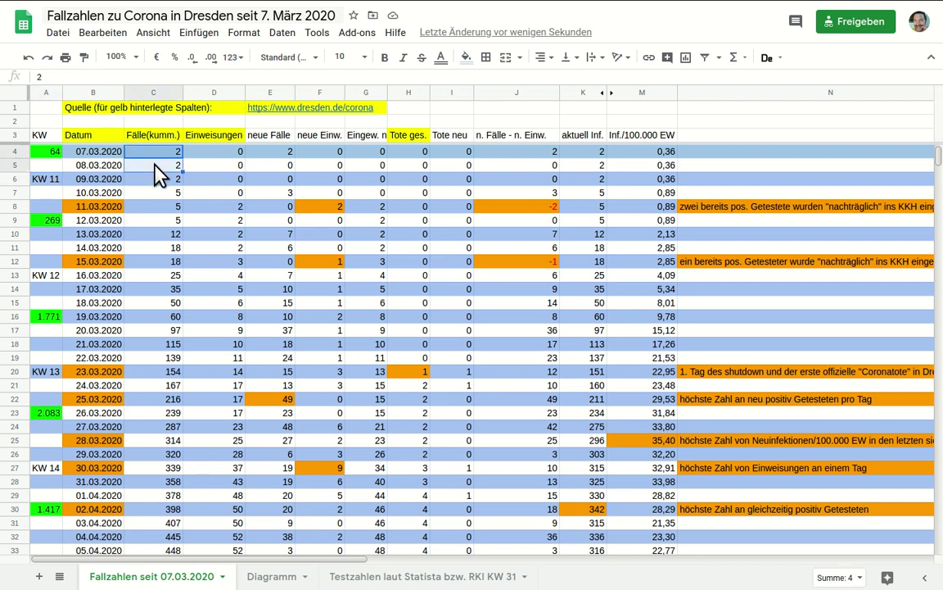
pyautogui.click(55, 151)
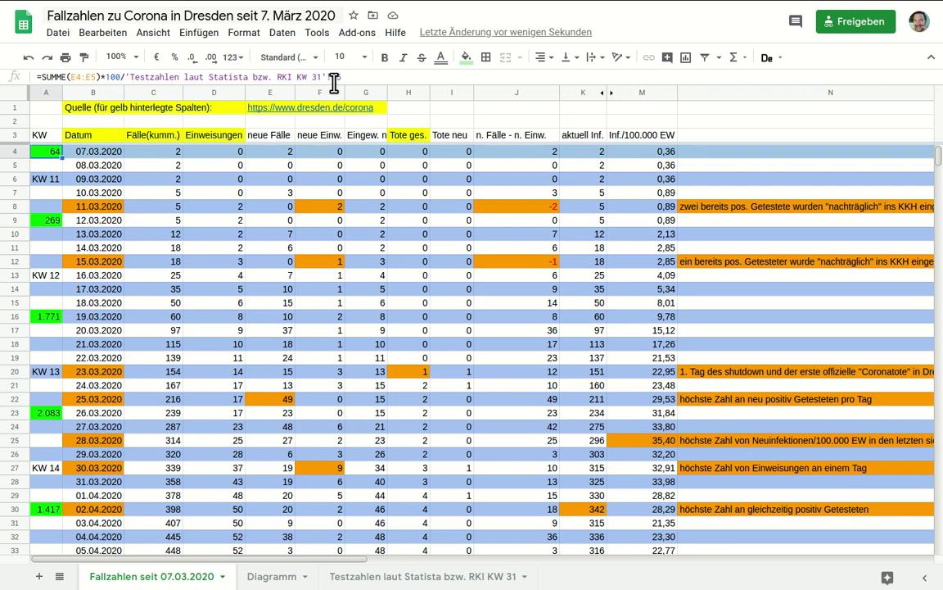
pyautogui.press('Return')
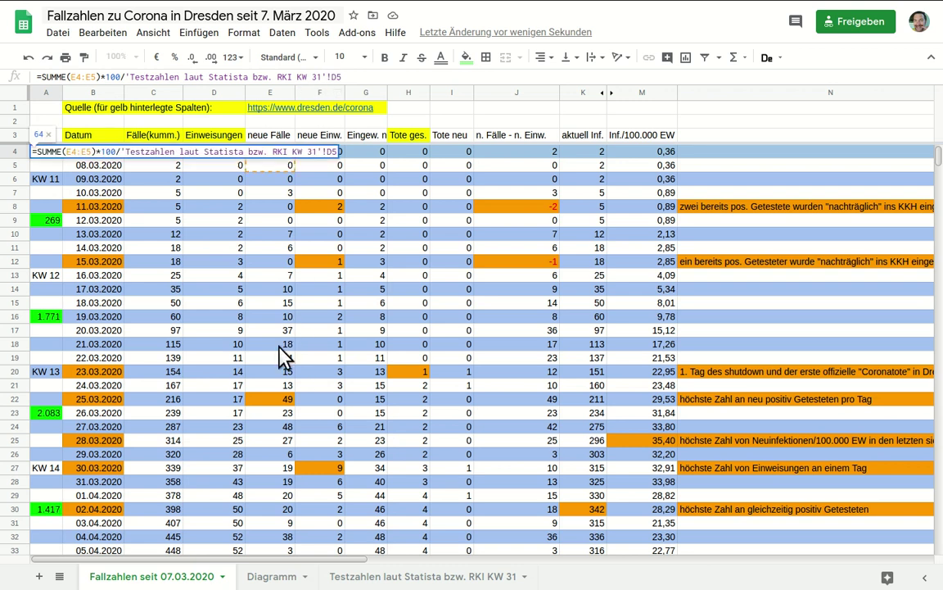
pyautogui.press('Return')
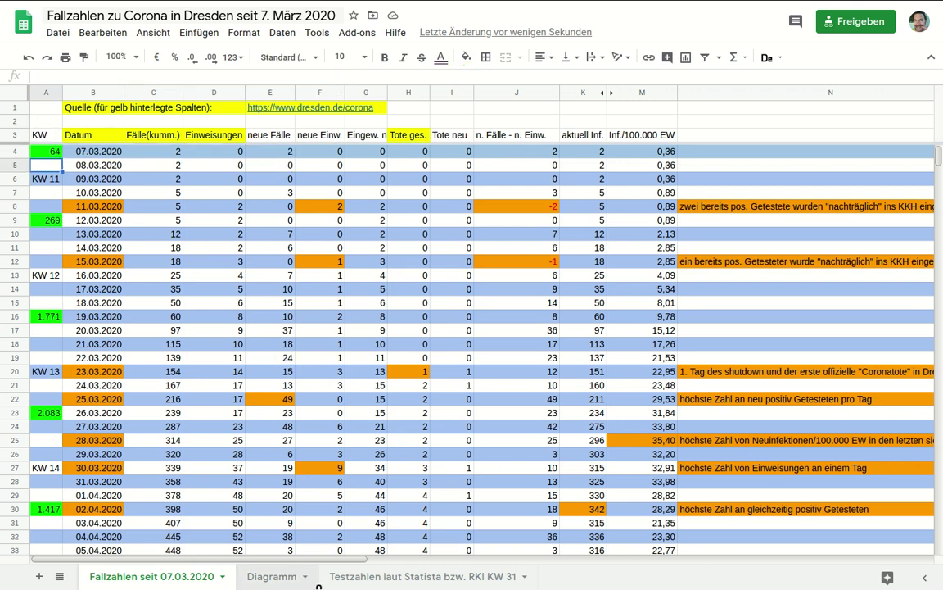
# Look up the positive-test percentage up to KW 10 on the Testzahlen sheet, and return to cell A4 on the Fallzahlen sheet
pyautogui.click(361, 576)
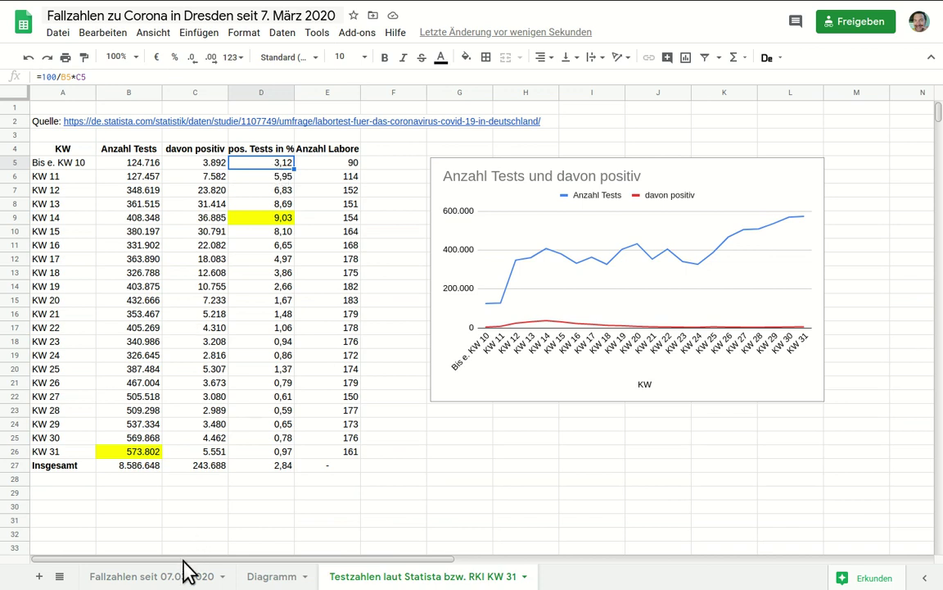
pyautogui.click(145, 578)
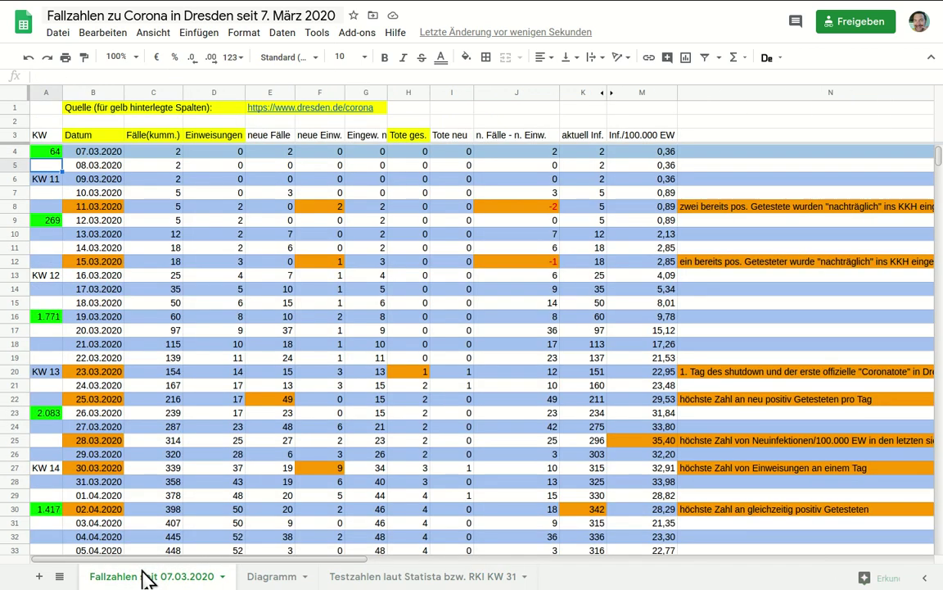
pyautogui.click(45, 152)
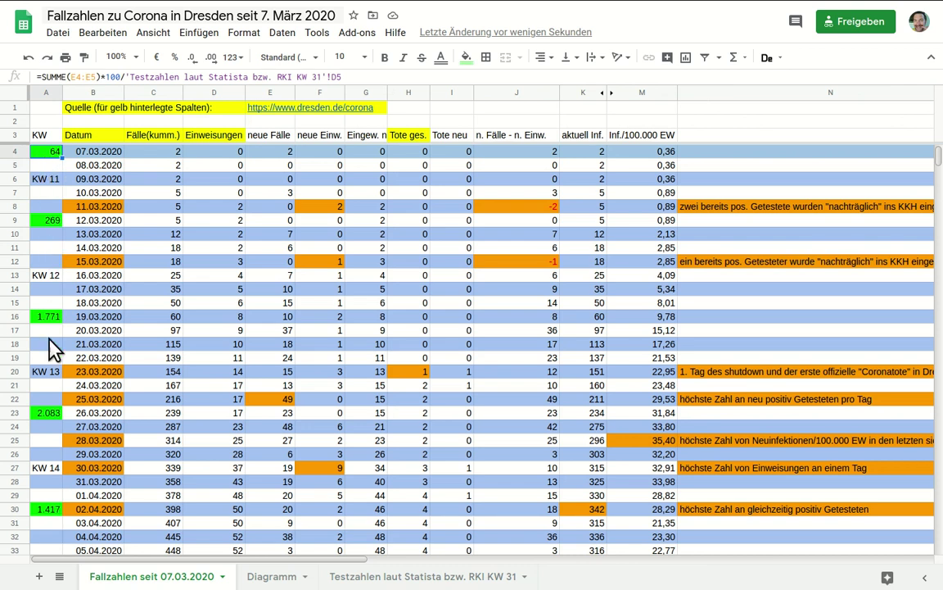
# Inspect the KW 13 formula in A23 and the cells it references, including a look over D20:D26, leaving the formula as is
pyautogui.click(49, 414)
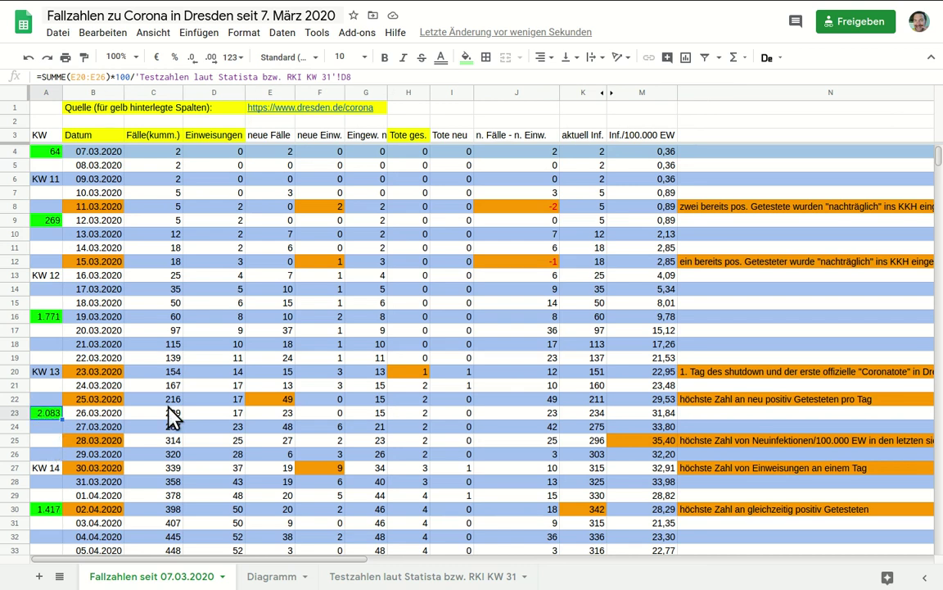
pyautogui.moveTo(212, 373); pyautogui.dragTo(226, 457)
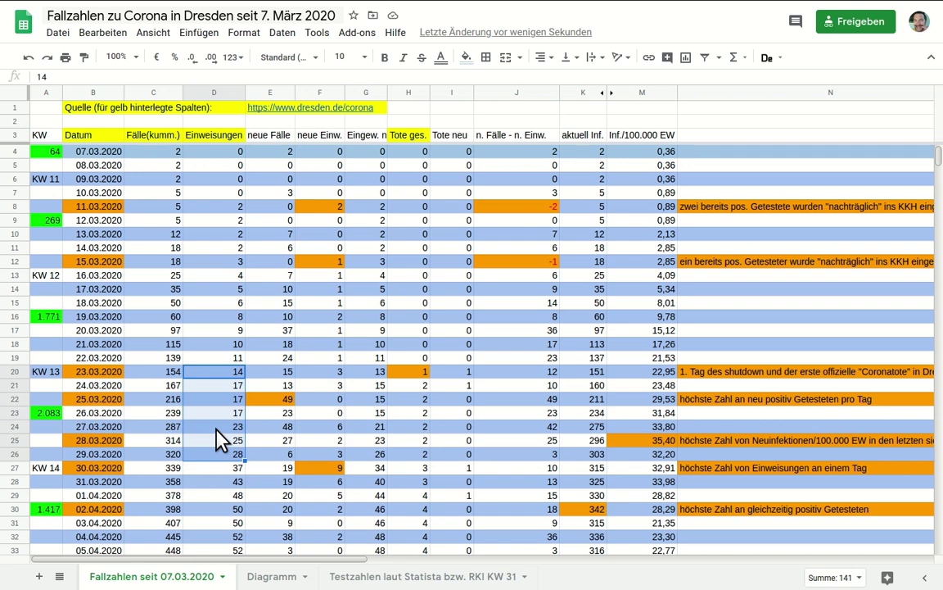
pyautogui.click(36, 412)
pyautogui.doubleClick(37, 413)
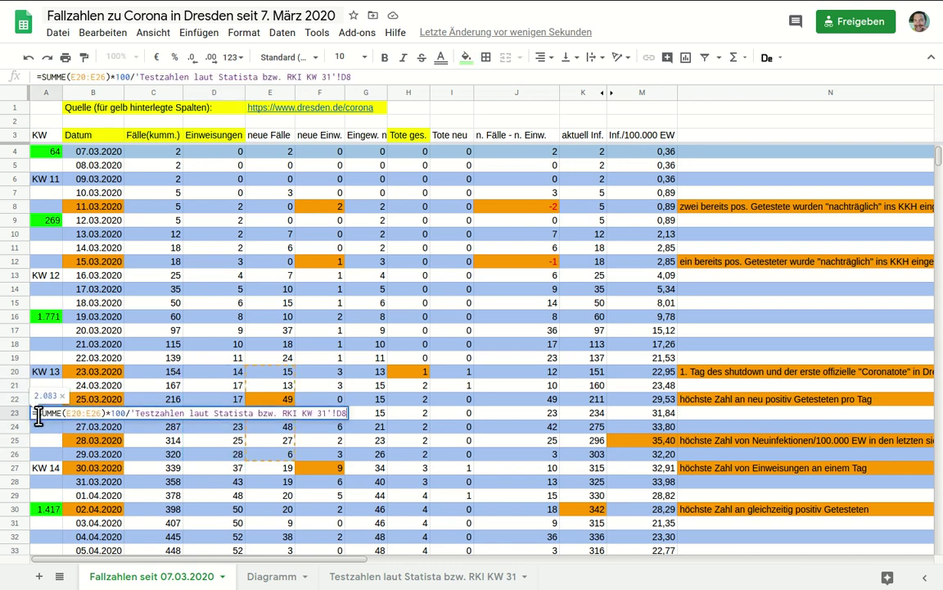
pyautogui.press('Return')
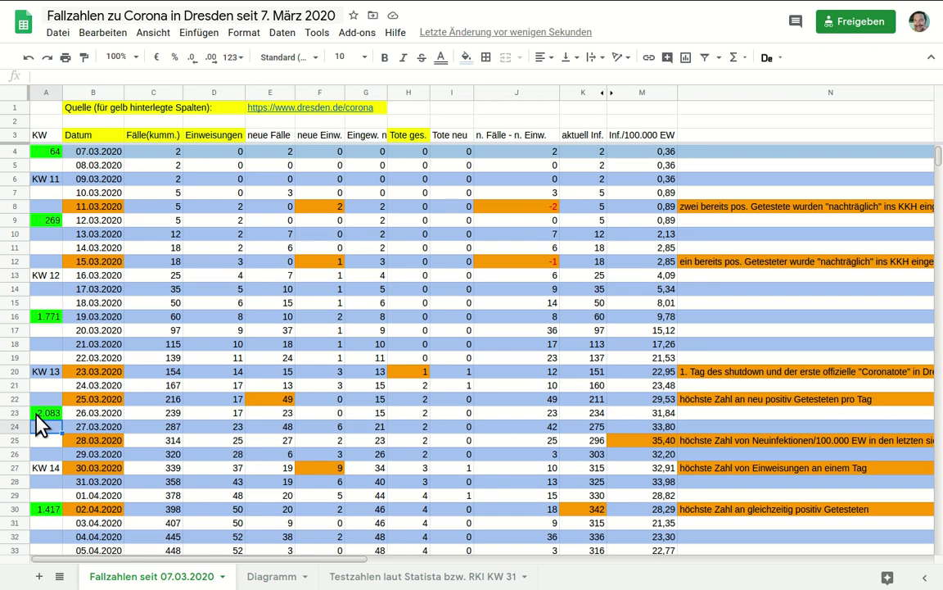
# Inspect the weekly calculation formulas for KW 13 in A23 and KW 27 in A121
pyautogui.click(36, 414)
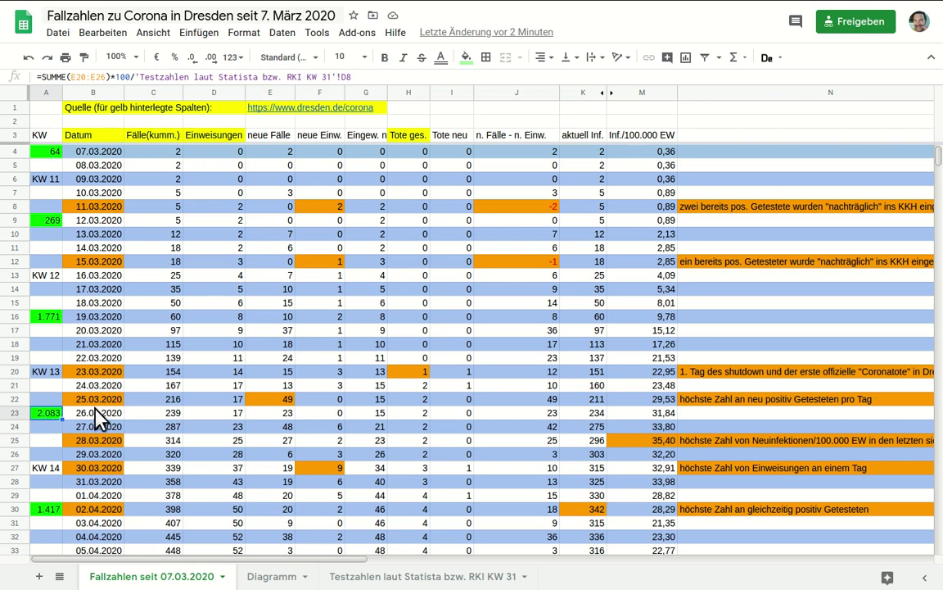
pyautogui.moveTo(939, 159); pyautogui.dragTo(940, 190)
pyautogui.scroll(-5, 637, 226)
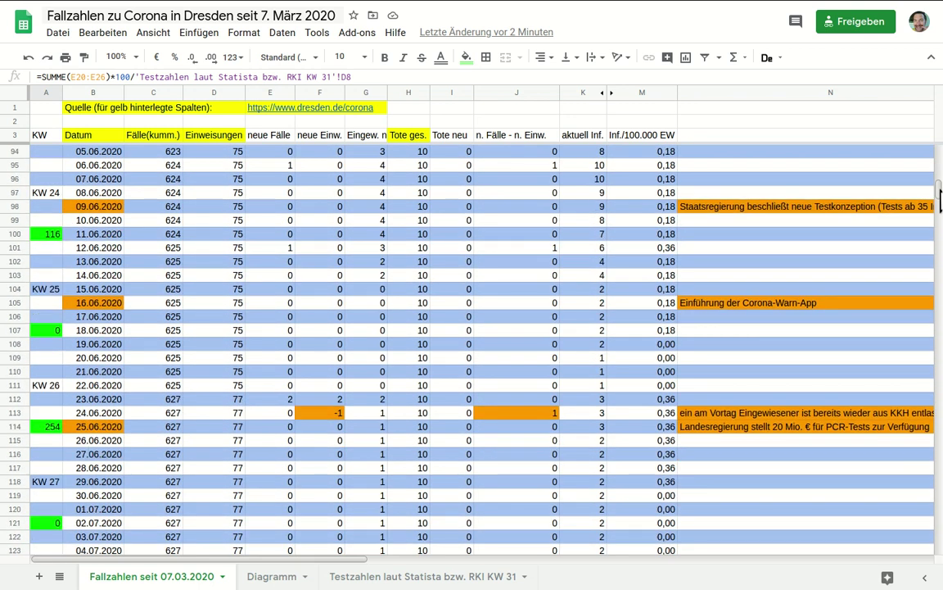
pyautogui.click(47, 302)
pyautogui.click(47, 495)
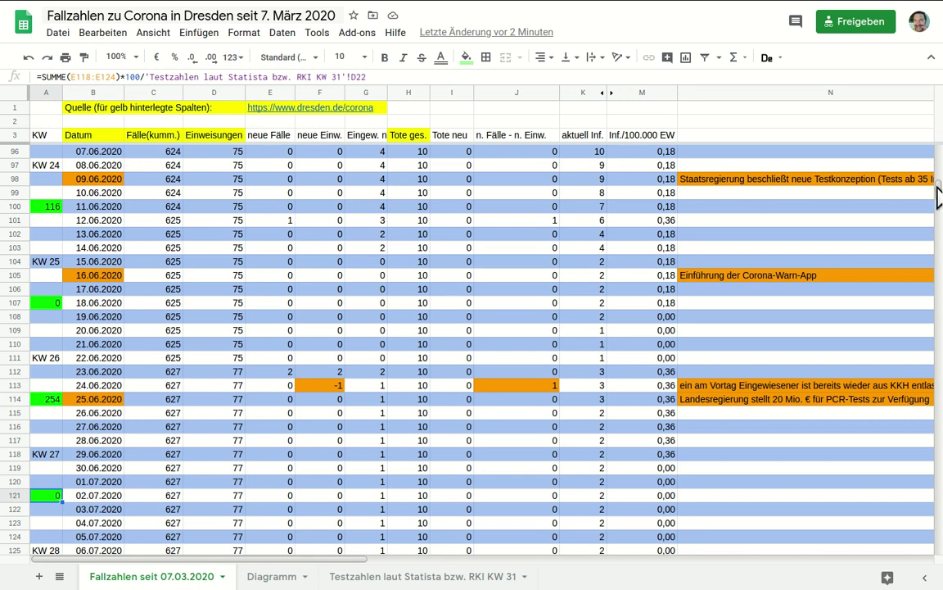
# Check the KW 31 formula in A149 against the new cases in E146:E152 and the KW 31 positive-test percentage on the Testzahlen sheet
pyautogui.moveTo(937, 196); pyautogui.dragTo(938, 211)
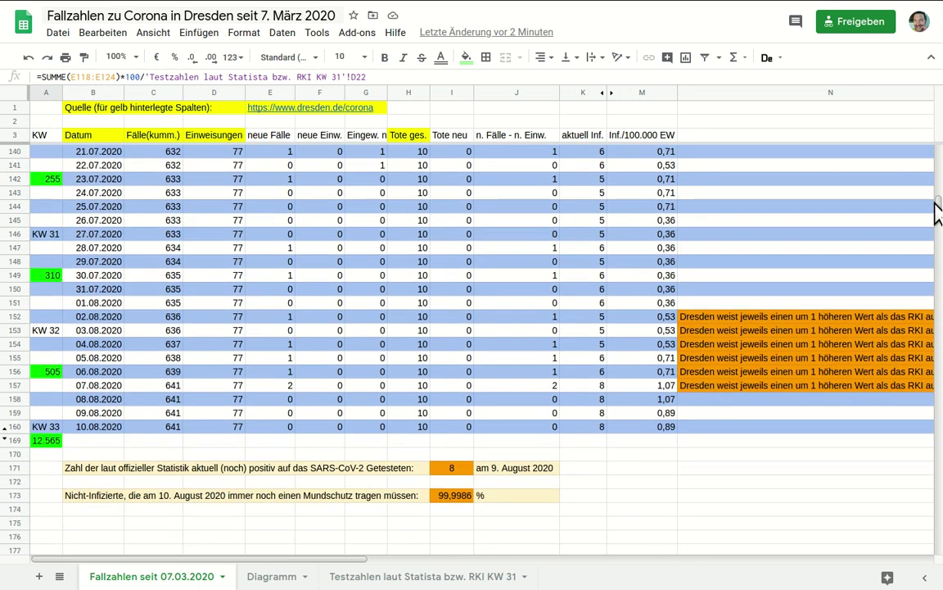
pyautogui.click(42, 277)
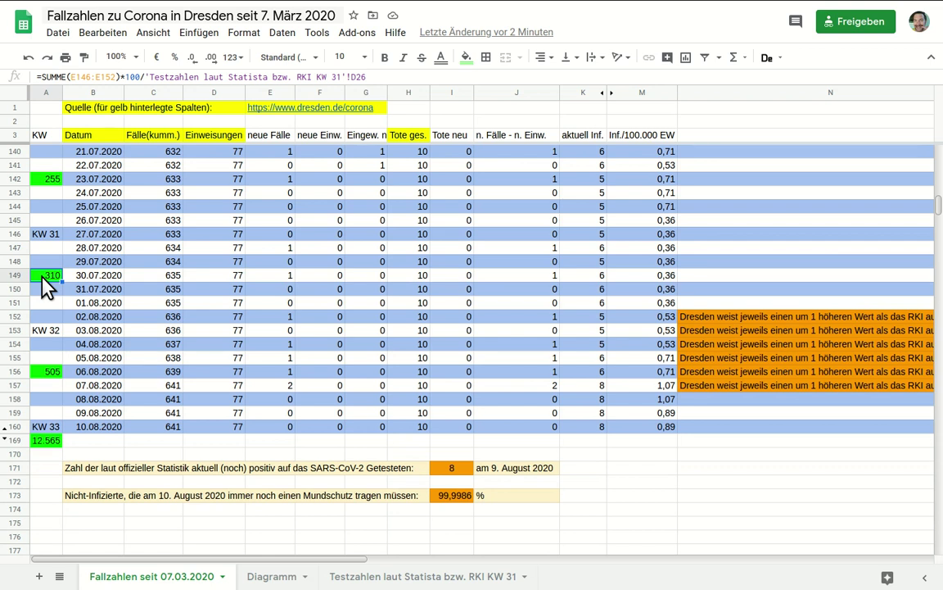
pyautogui.click(211, 233)
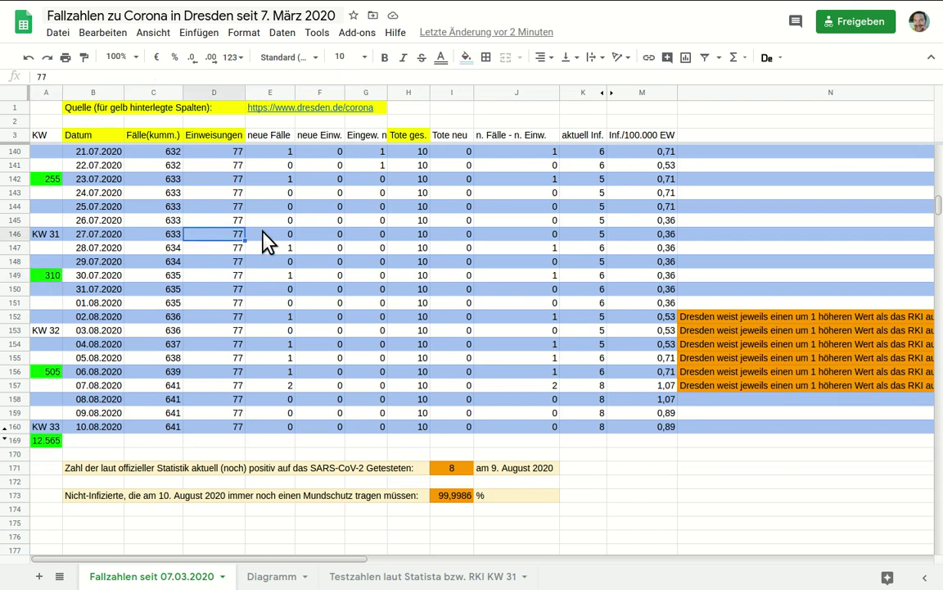
pyautogui.click(264, 234)
pyautogui.moveTo(263, 261); pyautogui.dragTo(276, 324)
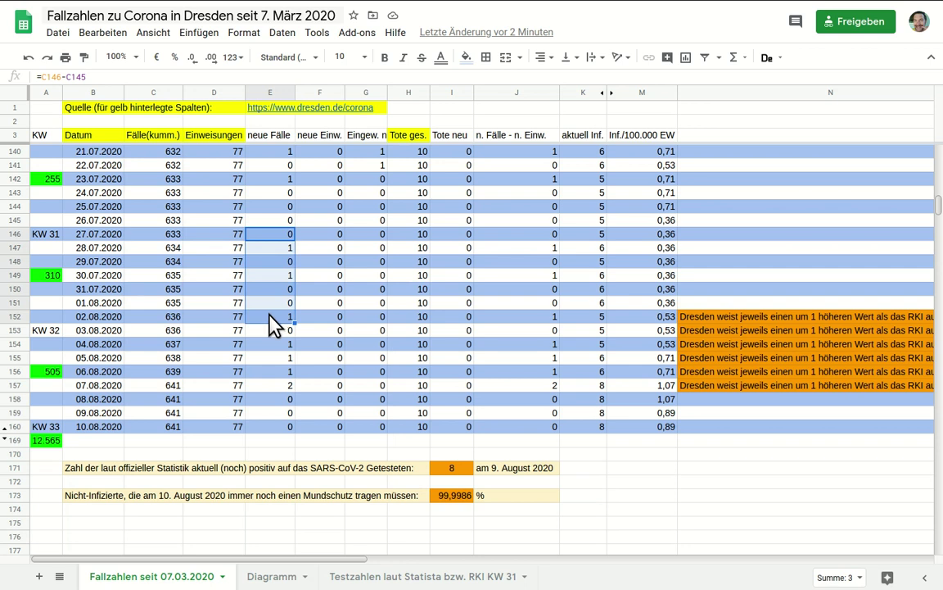
pyautogui.click(443, 578)
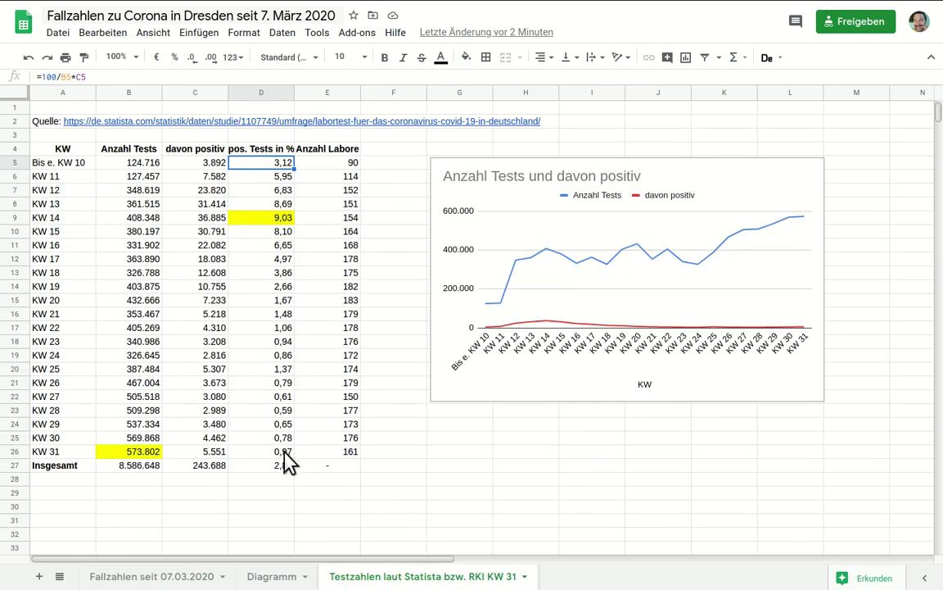
pyautogui.click(148, 577)
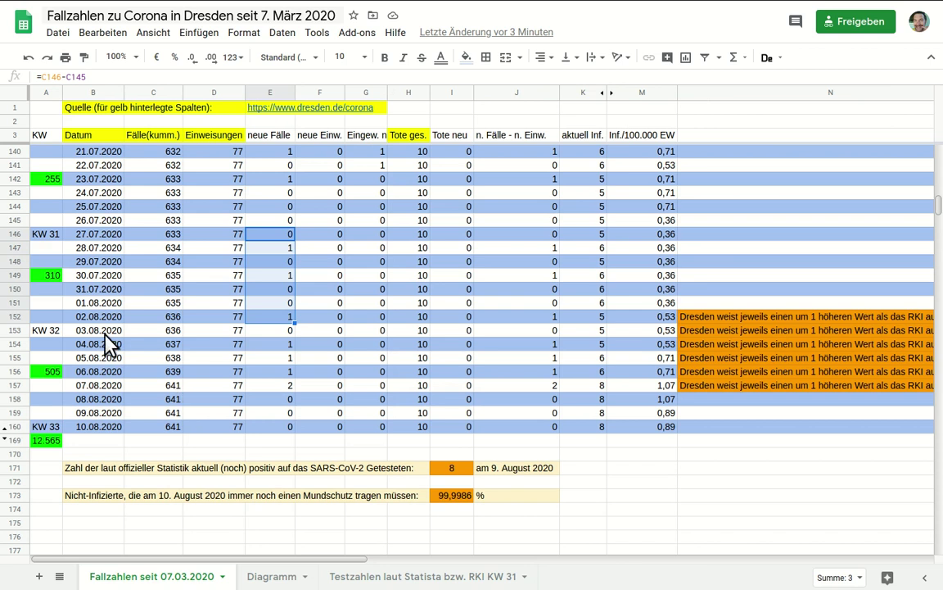
pyautogui.click(40, 274)
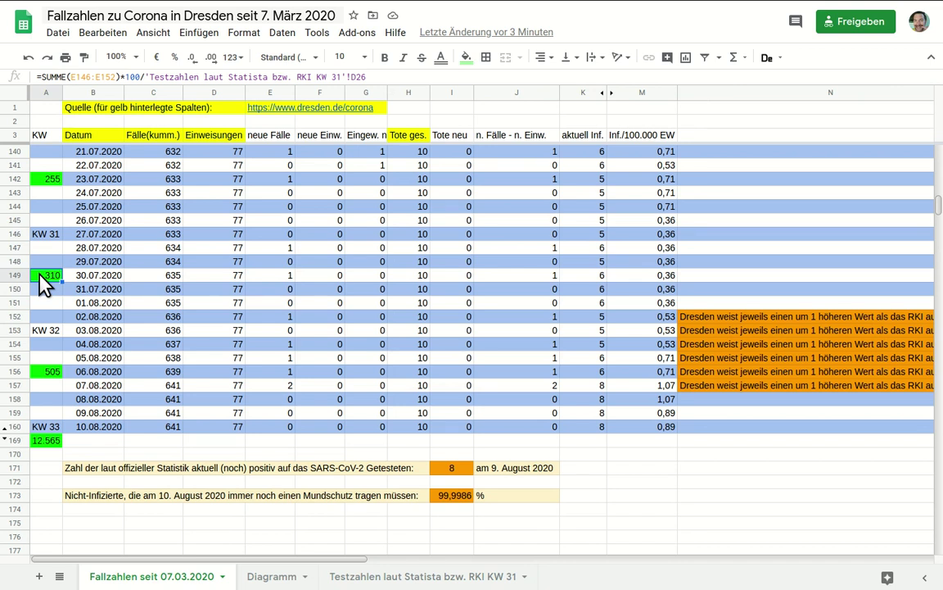
# Inspect the KW 32 formula in A156, the overall sum formula in A169 and the current-infections formula in K160
pyautogui.click(45, 370)
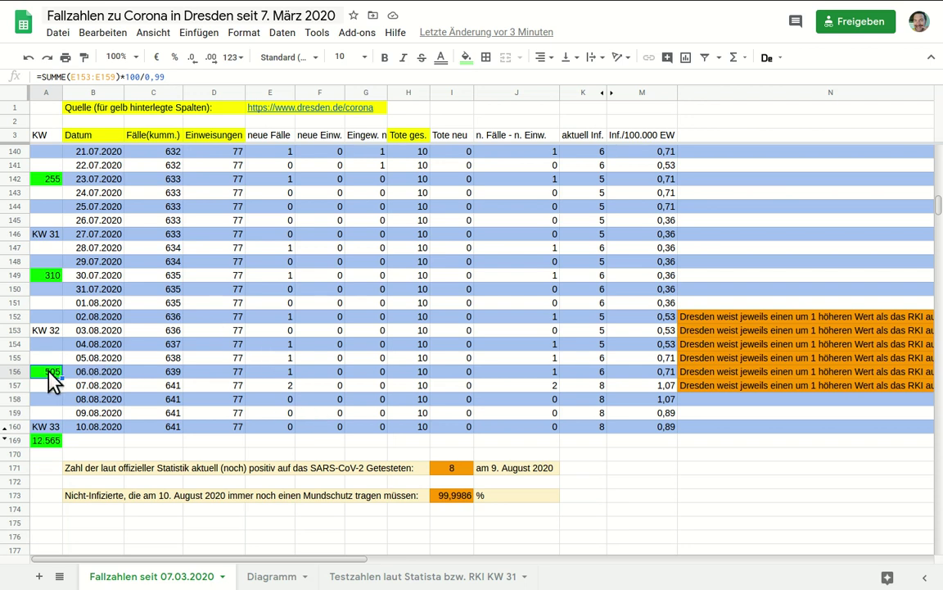
pyautogui.click(48, 440)
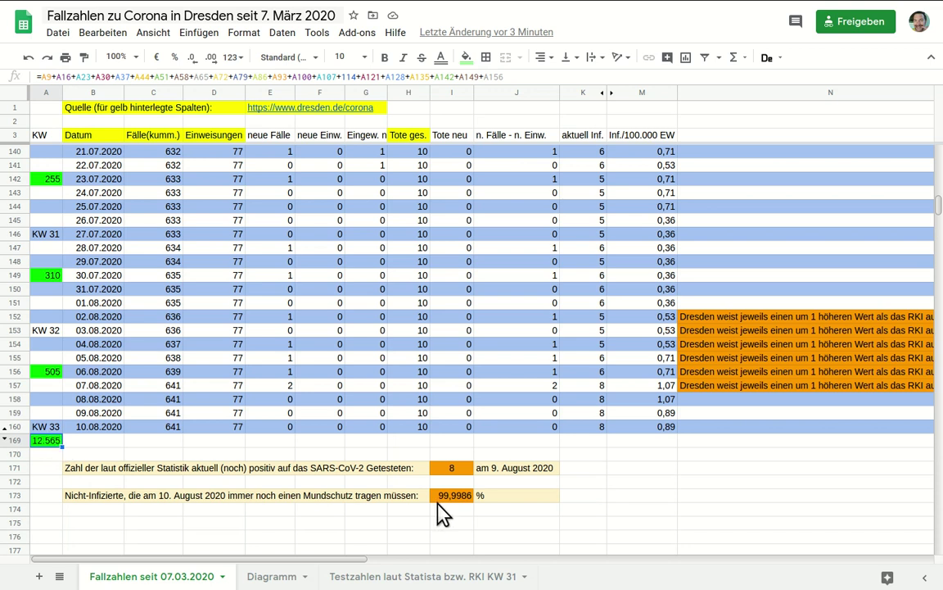
pyautogui.click(595, 427)
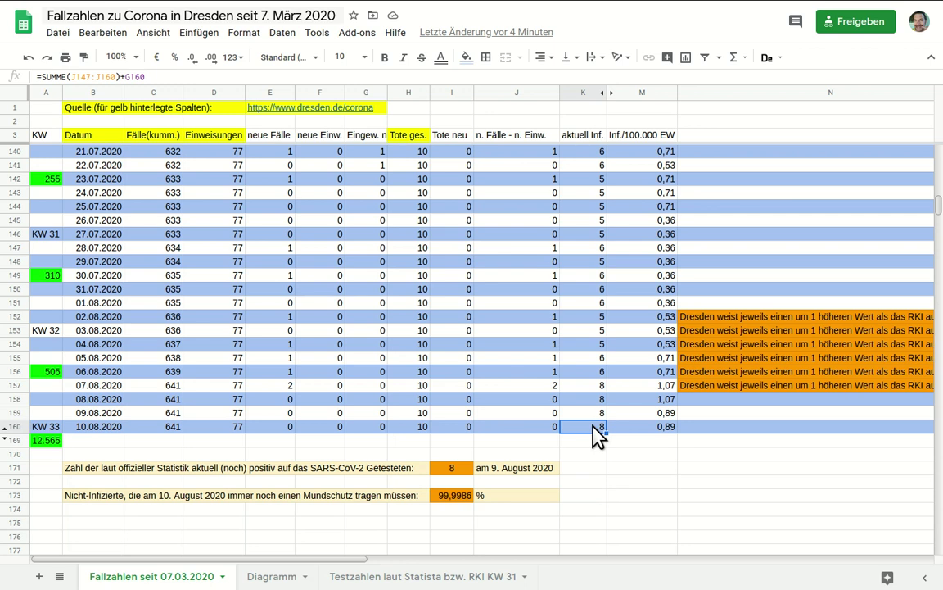
# Change the date text in J171 to "am 10. August 2020" and check the formula for the non-infected percentage in I173
pyautogui.click(452, 472)
pyautogui.click(497, 472)
pyautogui.doubleClick(497, 469)
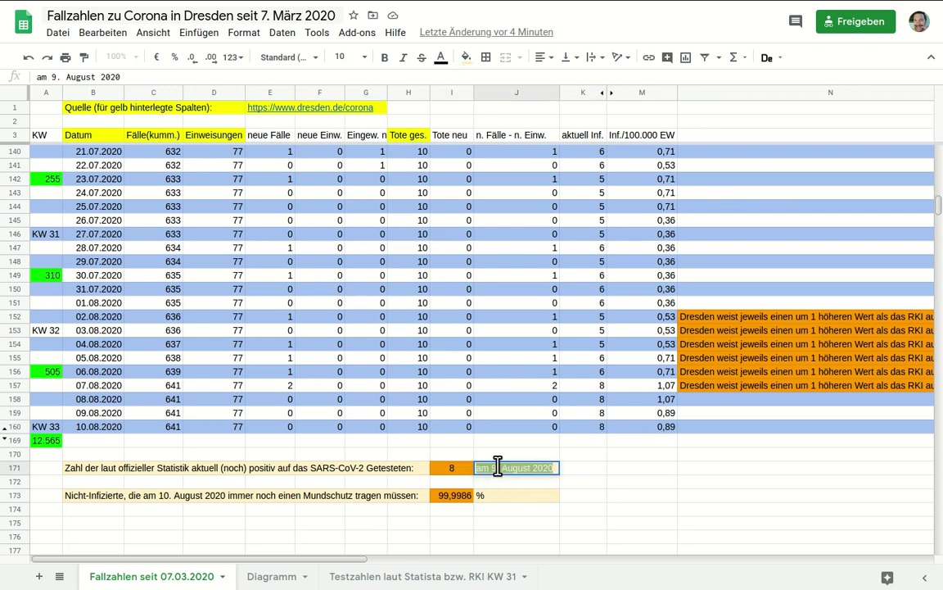
pyautogui.press('BackSpace')
pyautogui.write('0')
pyautogui.press('BackSpace')
pyautogui.write('10')
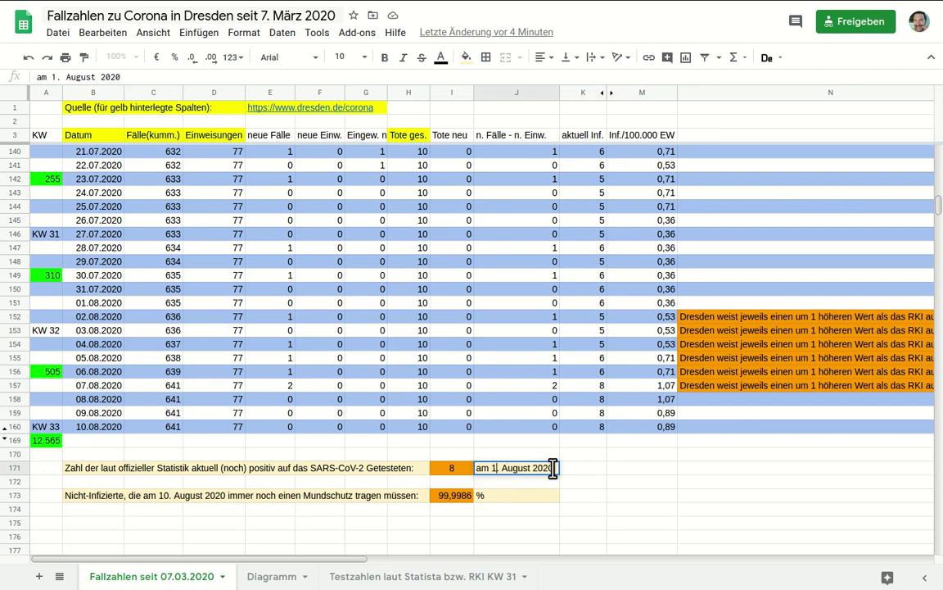
pyautogui.press('Return')
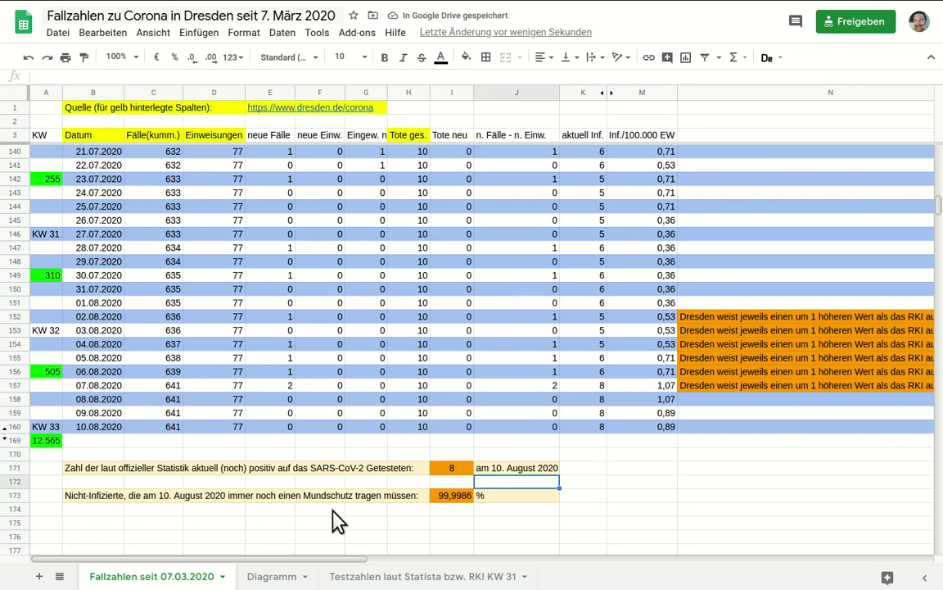
pyautogui.click(459, 495)
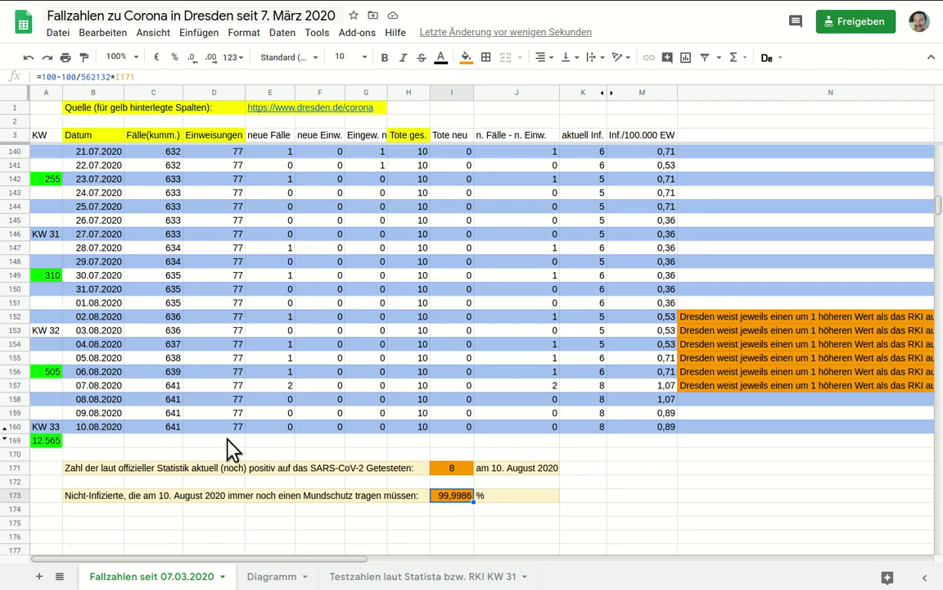
# Switch to the DIVI Intensivregister page, review the Länder-Tabelle of intensive-care occupancy including its reporting date, and leave full-screen view
pyautogui.moveTo(316, 7)
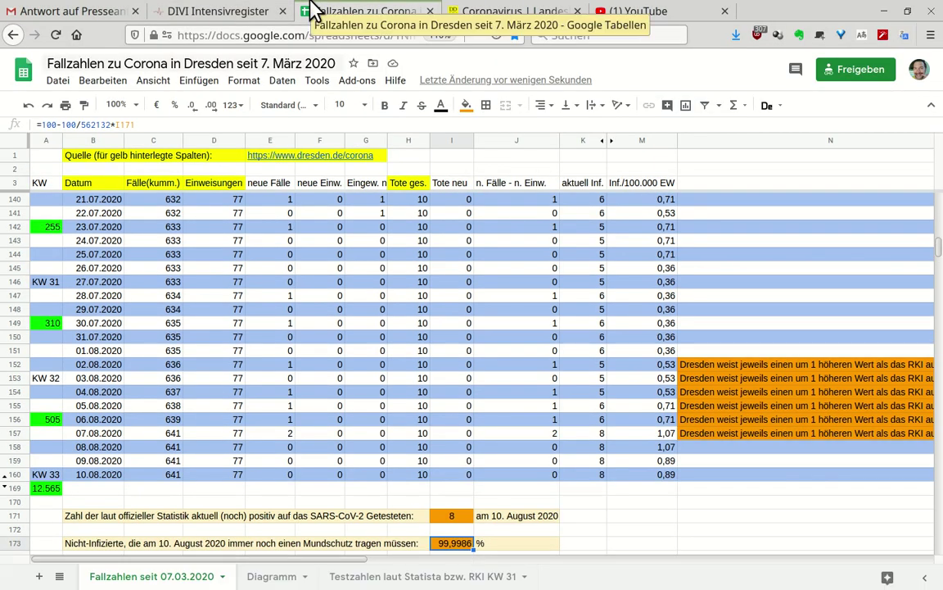
pyautogui.click(220, 16)
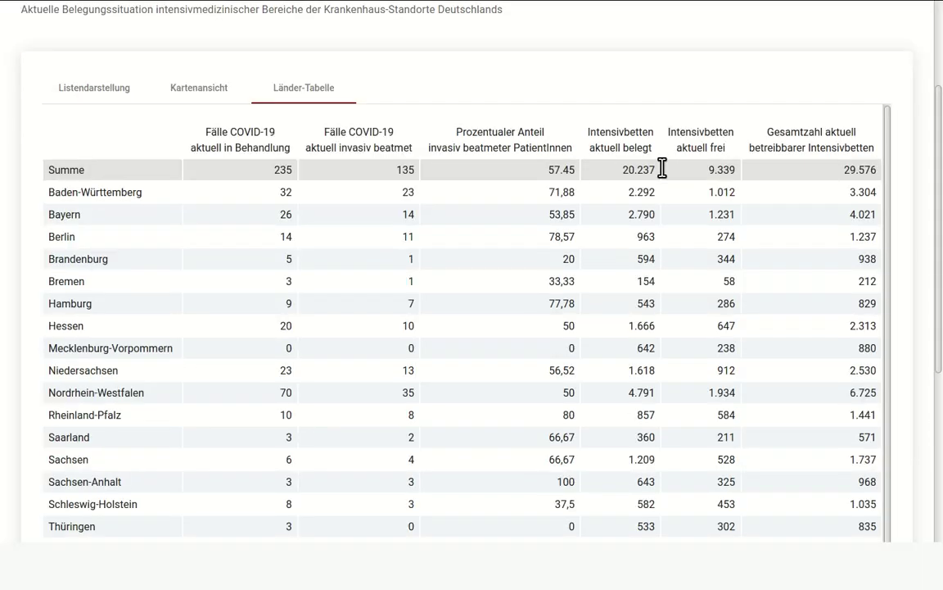
pyautogui.scroll(-3, 663, 168)
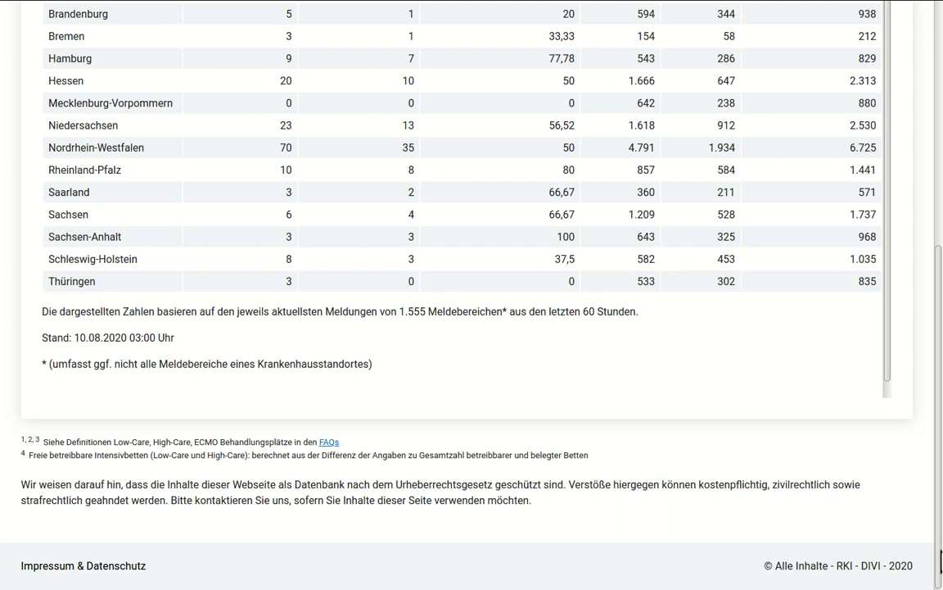
pyautogui.scroll(2, 936, 524)
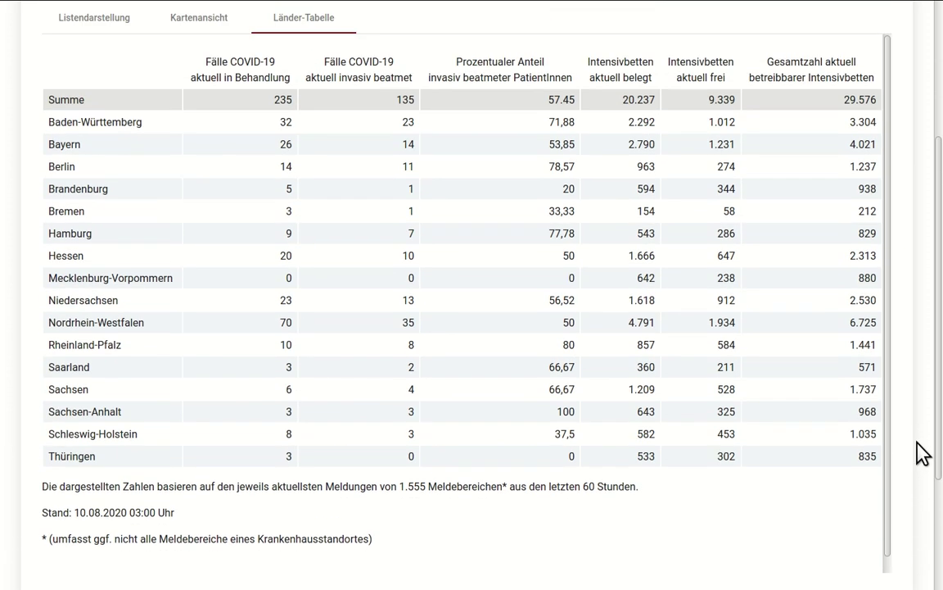
pyautogui.scroll(1, 924, 453)
pyautogui.scroll(-1, 923, 398)
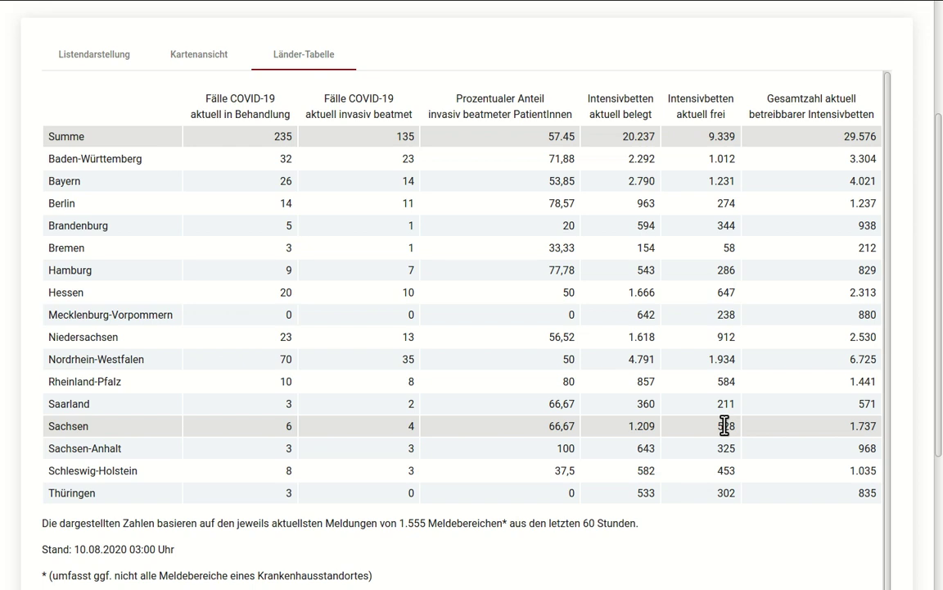
pyautogui.moveTo(483, 10)
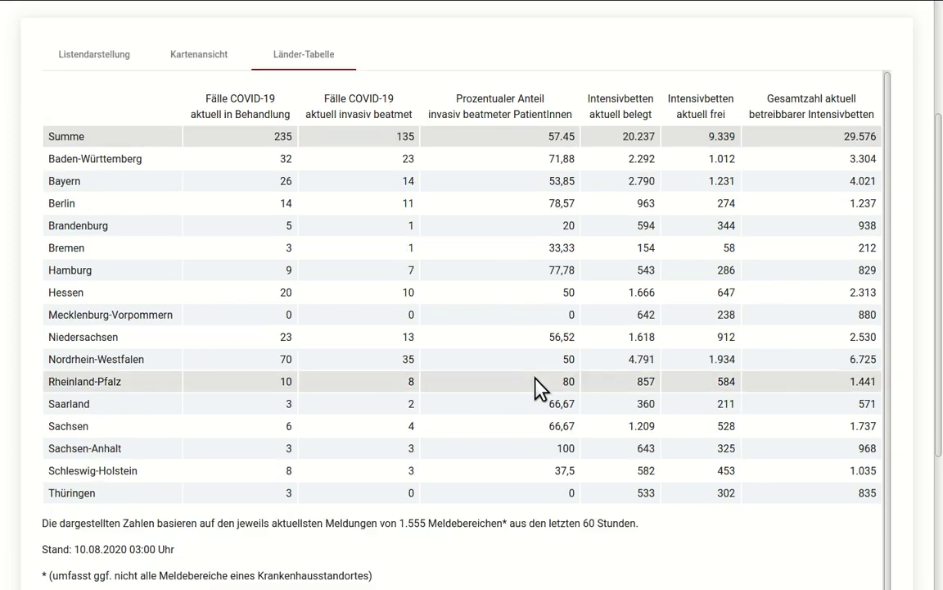
pyautogui.moveTo(406, 11)
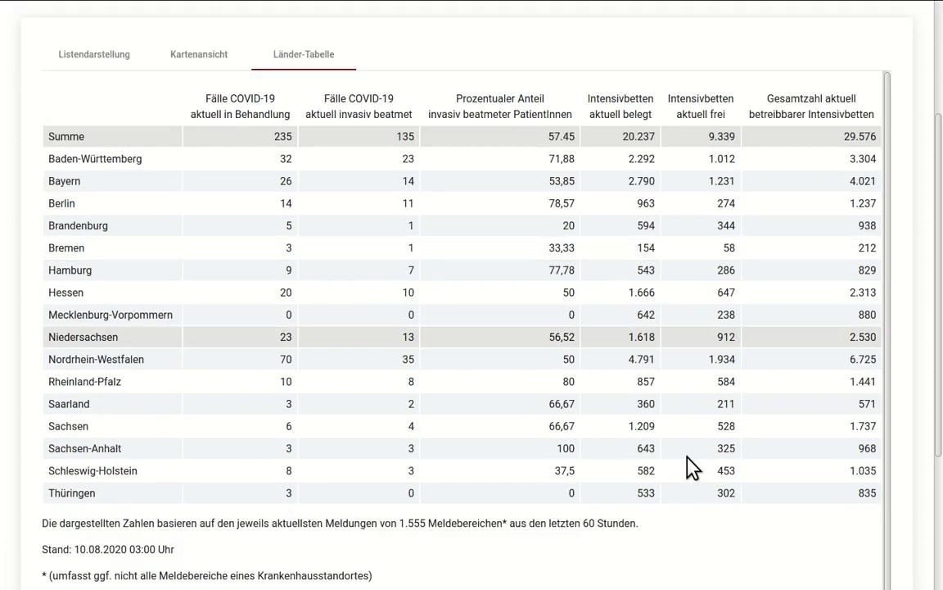
pyautogui.press('F11')
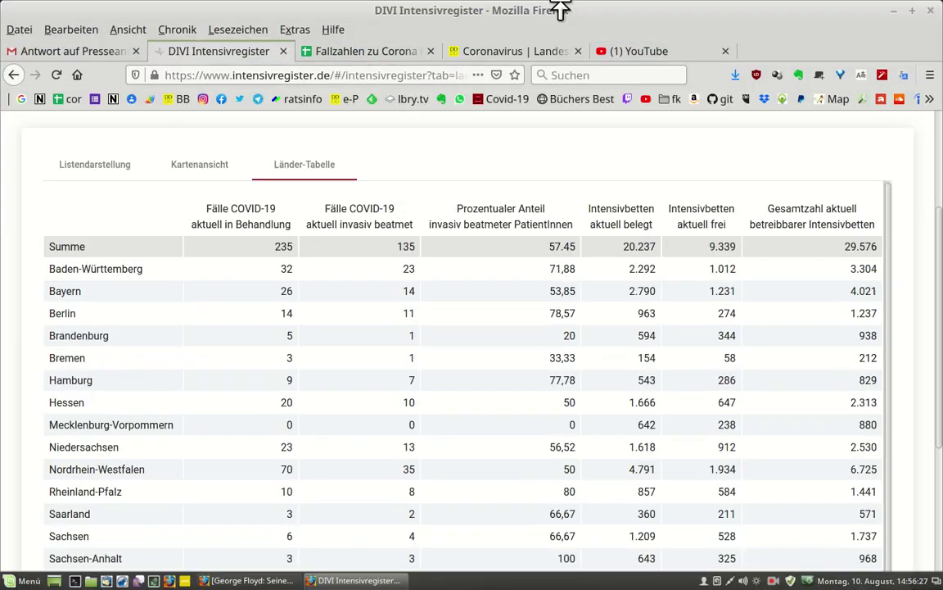